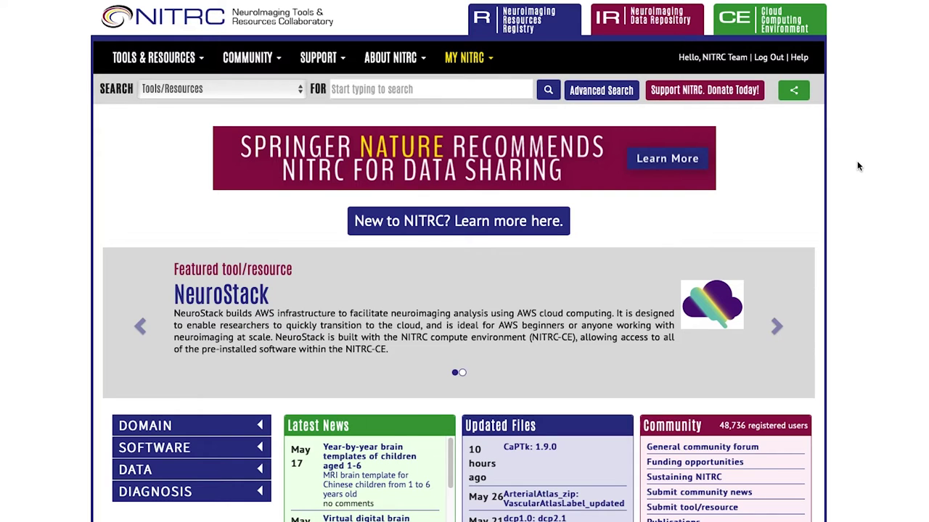
# Expand the home page's Domain categories to list CT, MR, PET/SPECT and more
pyautogui.click(463, 89)
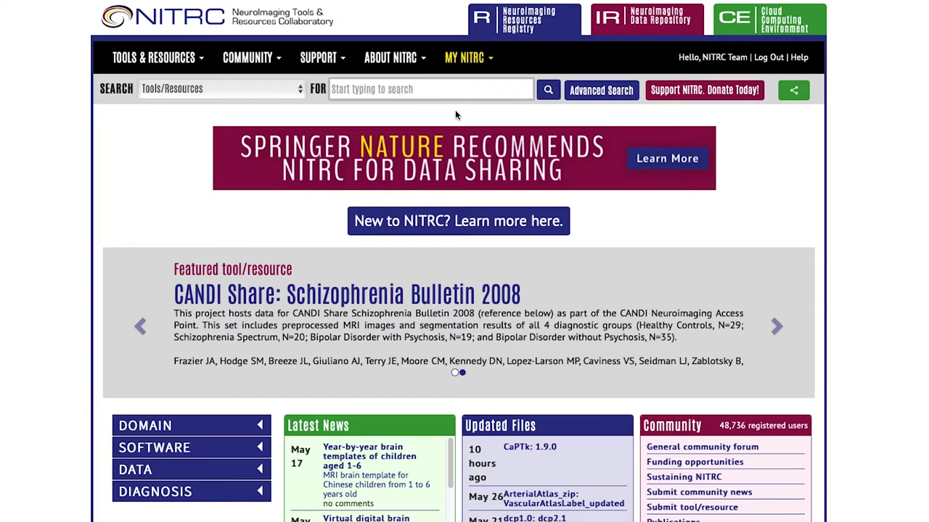
pyautogui.scroll(-1, 232, 401)
pyautogui.click(239, 406)
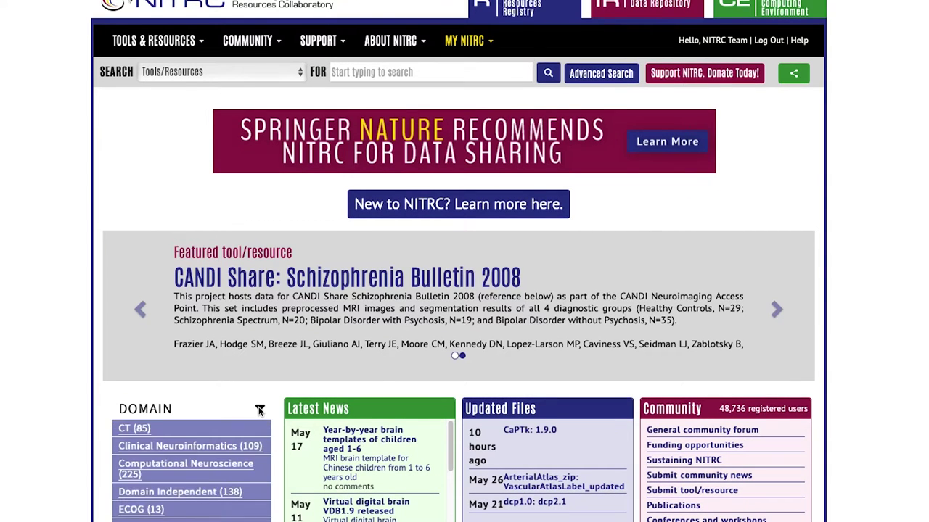
pyautogui.scroll(-3, 259, 412)
pyautogui.scroll(-2, 259, 412)
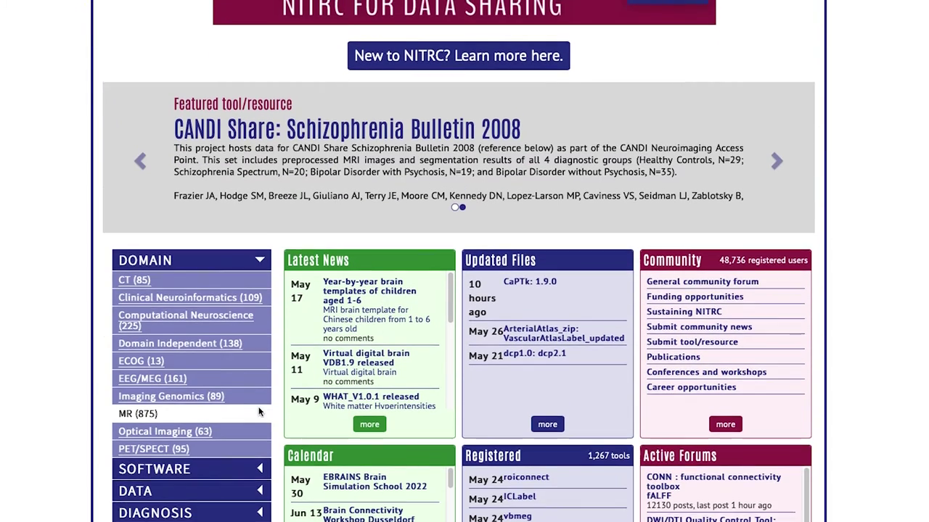
pyautogui.scroll(5, 259, 412)
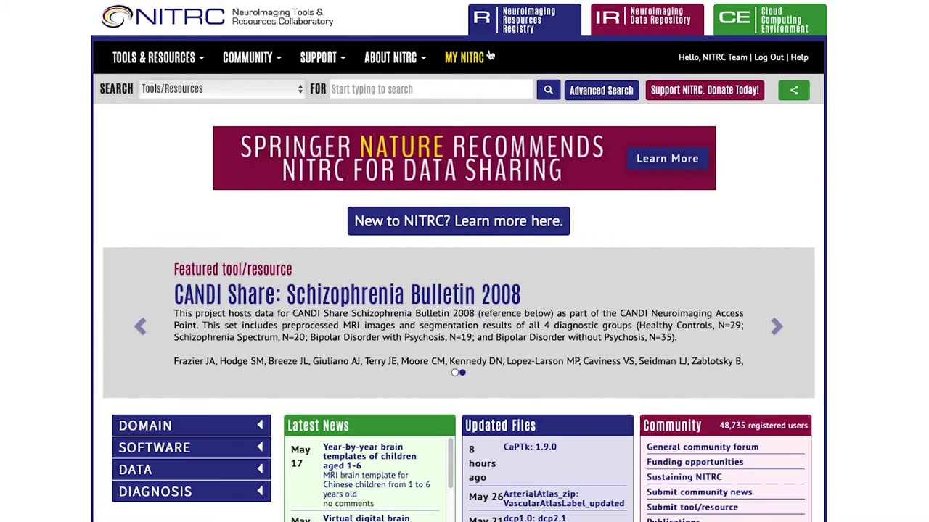
# Go through My Personal Page to Demonstration Tool/Resource and open its Admin page
pyautogui.click(490, 56)
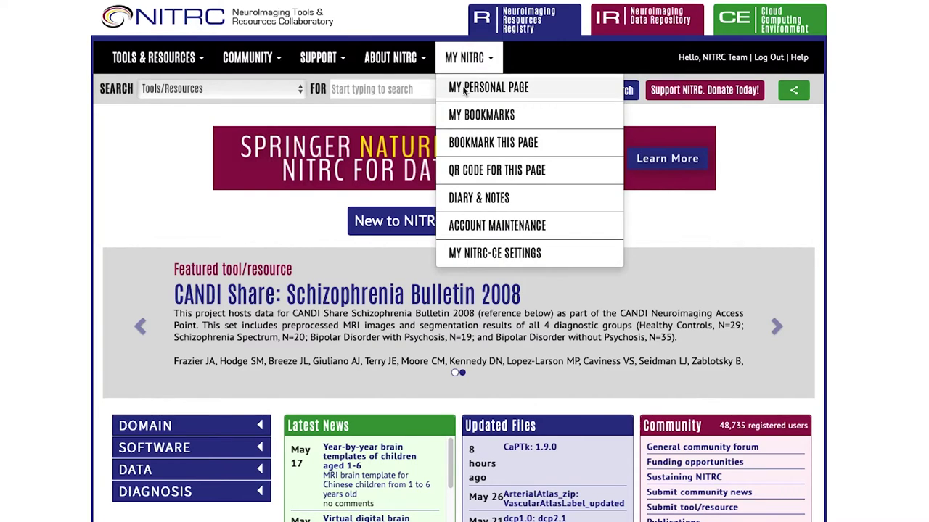
pyautogui.click(460, 88)
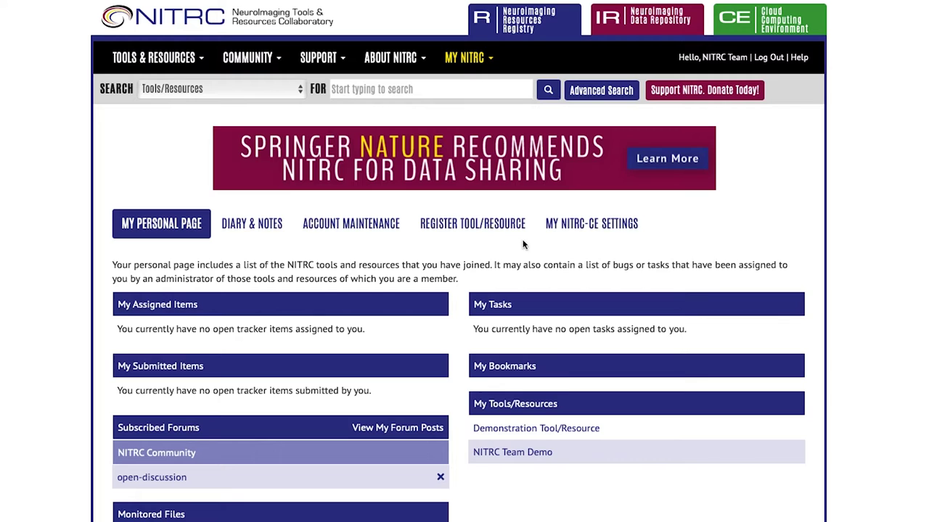
pyautogui.click(534, 430)
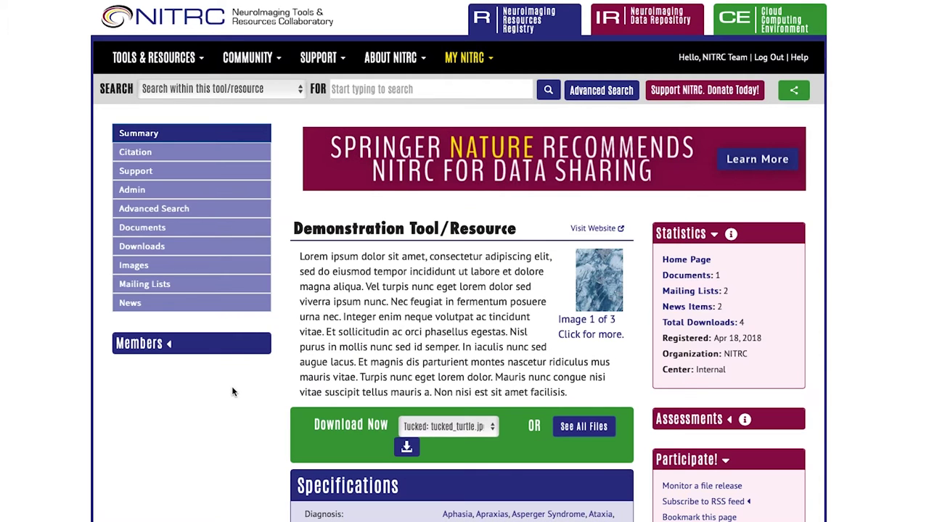
pyautogui.click(180, 191)
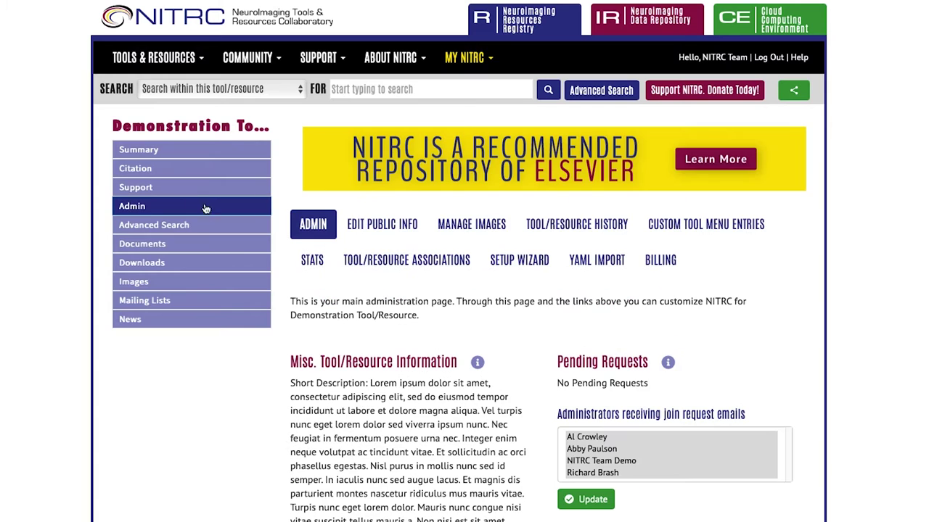
pyautogui.scroll(-3, 413, 430)
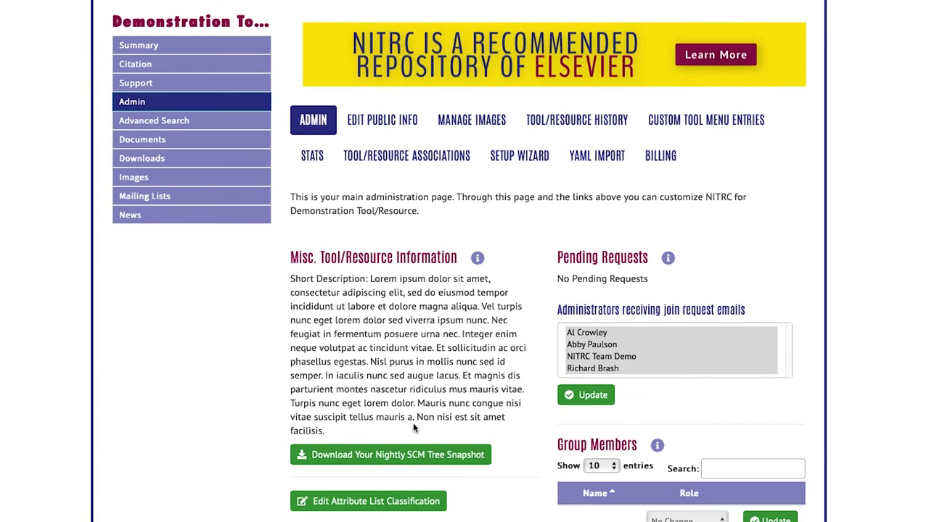
# In Edit Attribute List Classification, remove Aphasia, Apraxias and Asperger Syndrome from Diagnosis selections
pyautogui.click(408, 501)
pyautogui.scroll(-5, 512, 430)
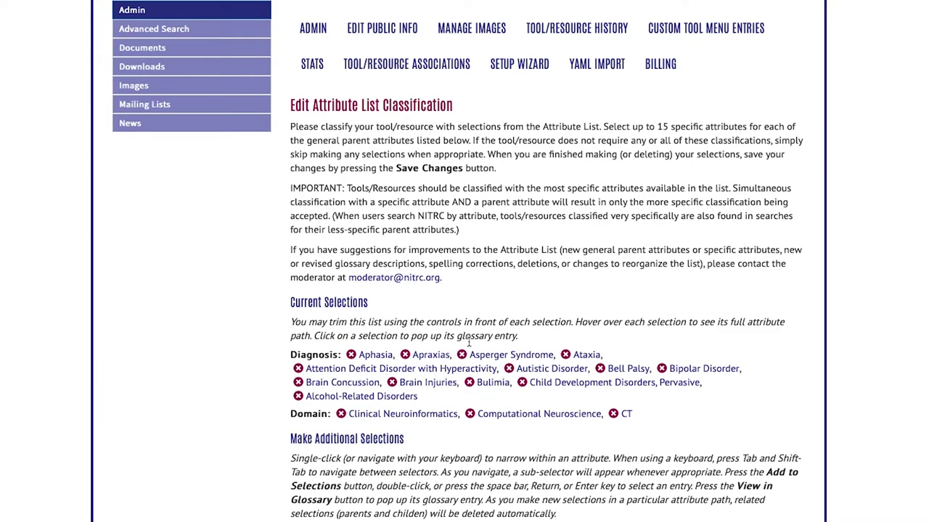
pyautogui.scroll(-1, 589, 372)
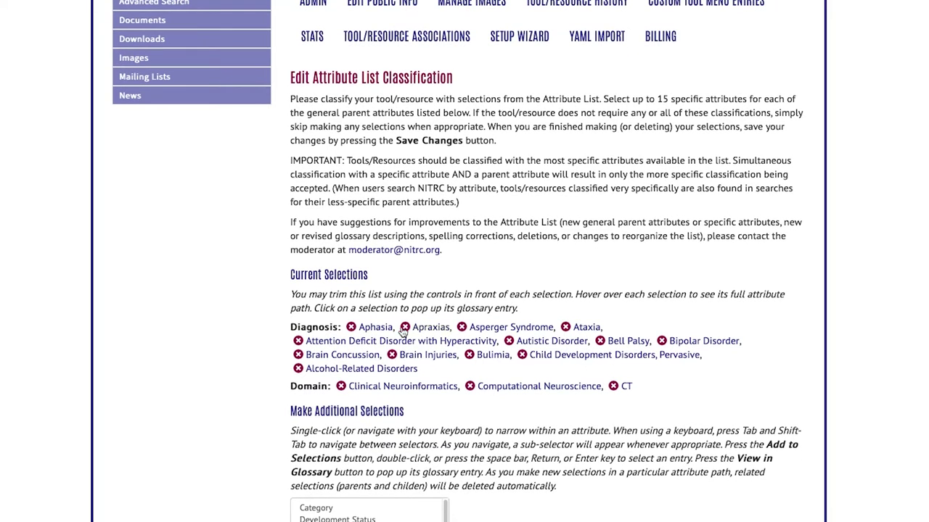
pyautogui.click(350, 330)
pyautogui.click(350, 329)
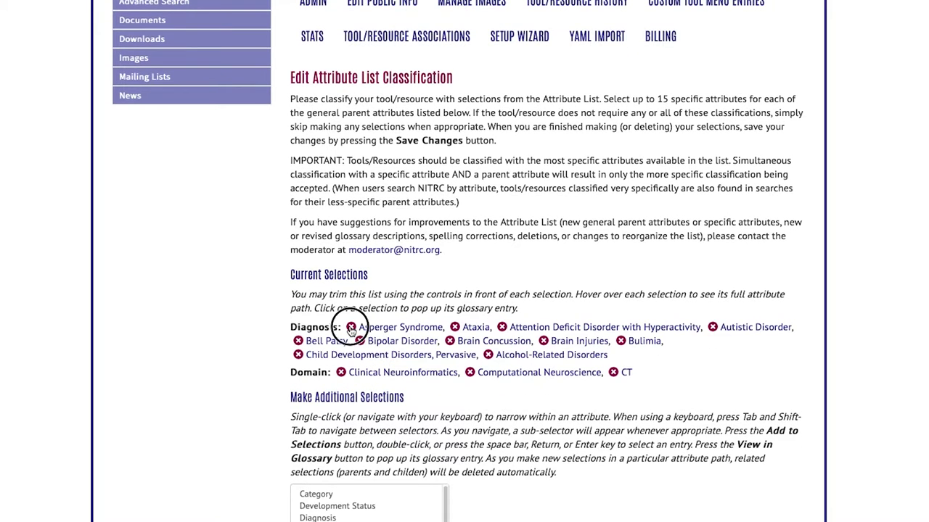
pyautogui.click(350, 330)
pyautogui.scroll(-3, 401, 374)
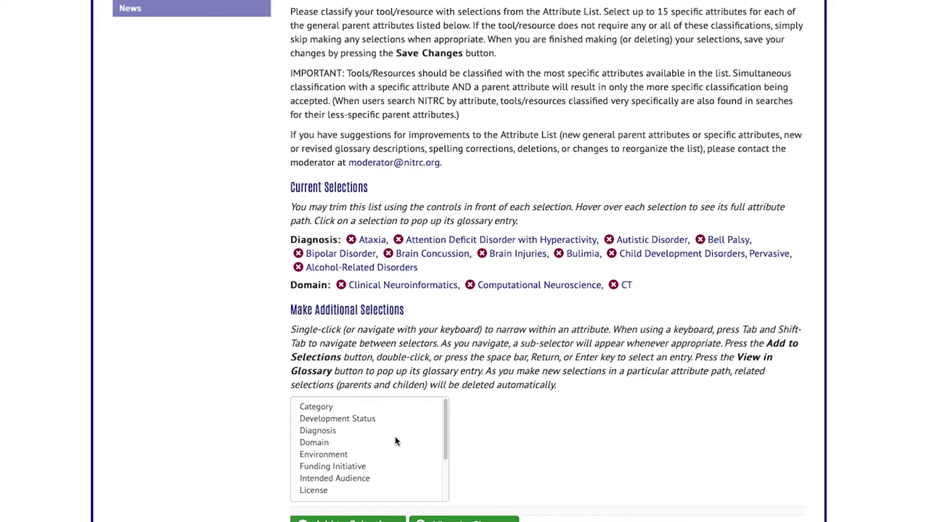
# Add Aphasia to the Diagnosis selections
pyautogui.click(364, 411)
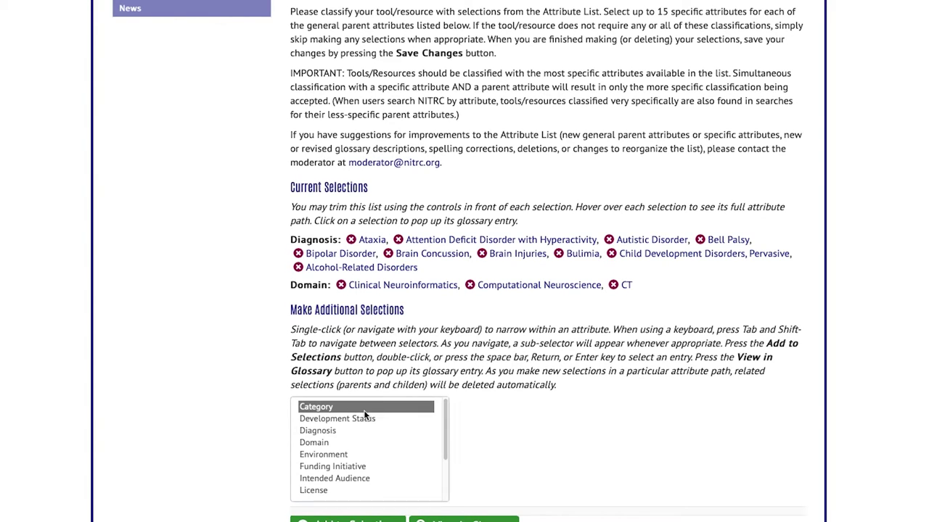
pyautogui.click(367, 420)
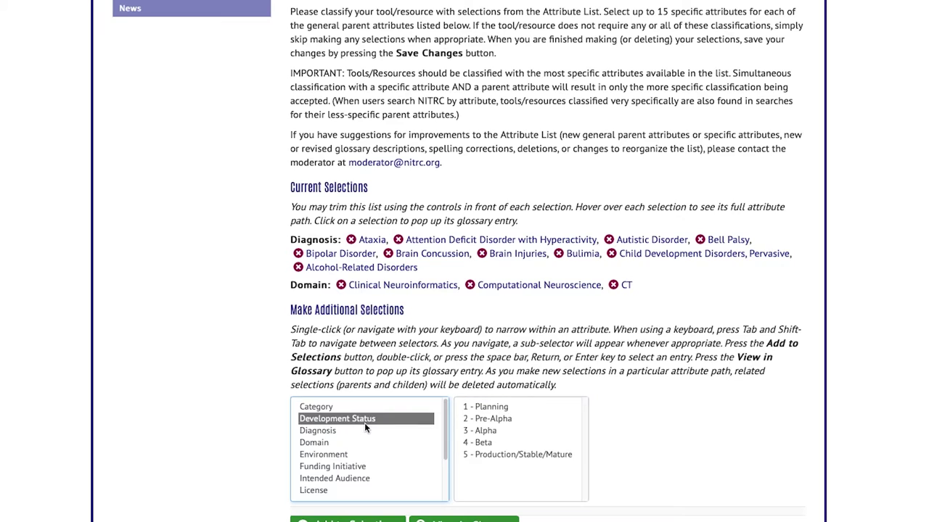
pyautogui.click(411, 431)
pyautogui.click(480, 444)
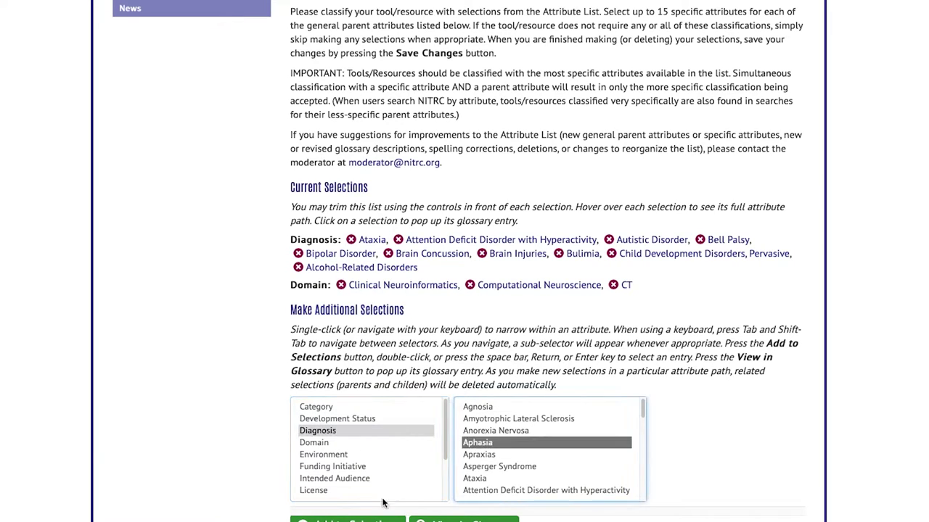
pyautogui.click(348, 519)
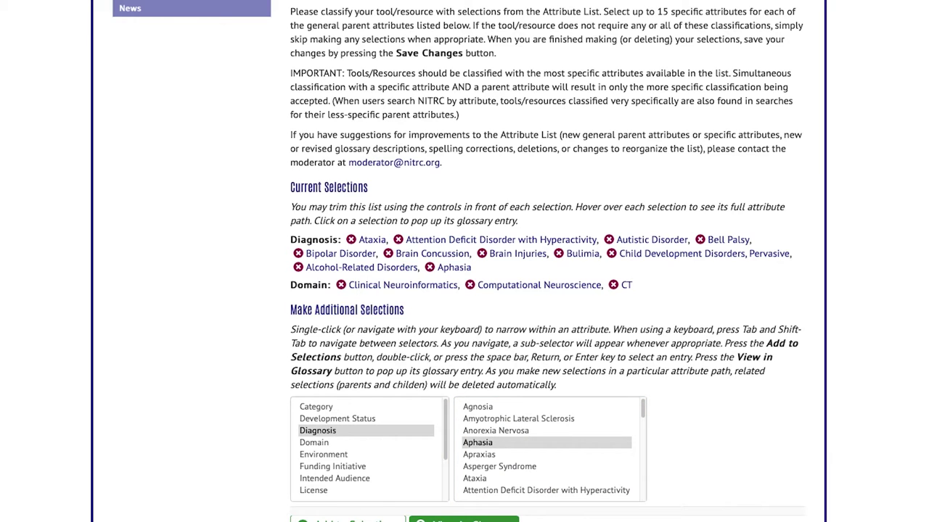
# Add Substance-Related Disorders to the Diagnosis selections in place of Alcohol-Related Disorders
pyautogui.scroll(-3, 392, 481)
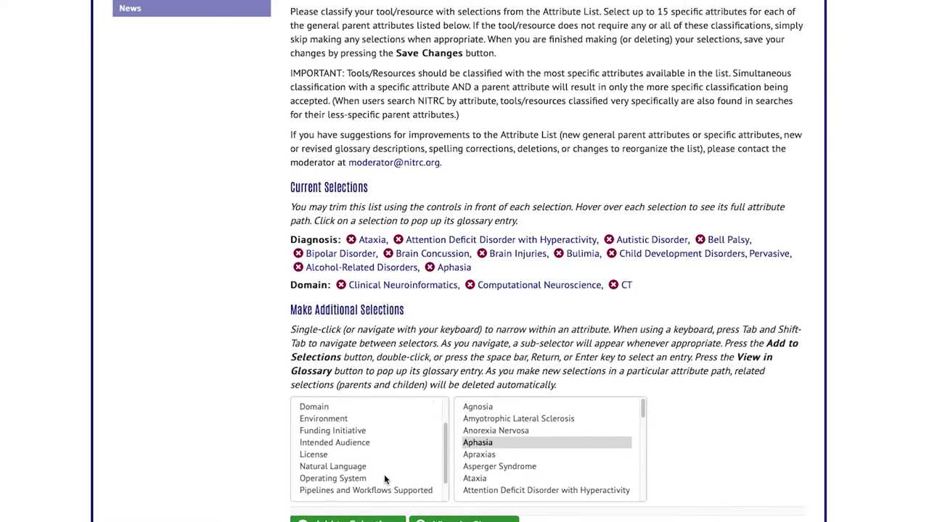
pyautogui.scroll(-10, 486, 472)
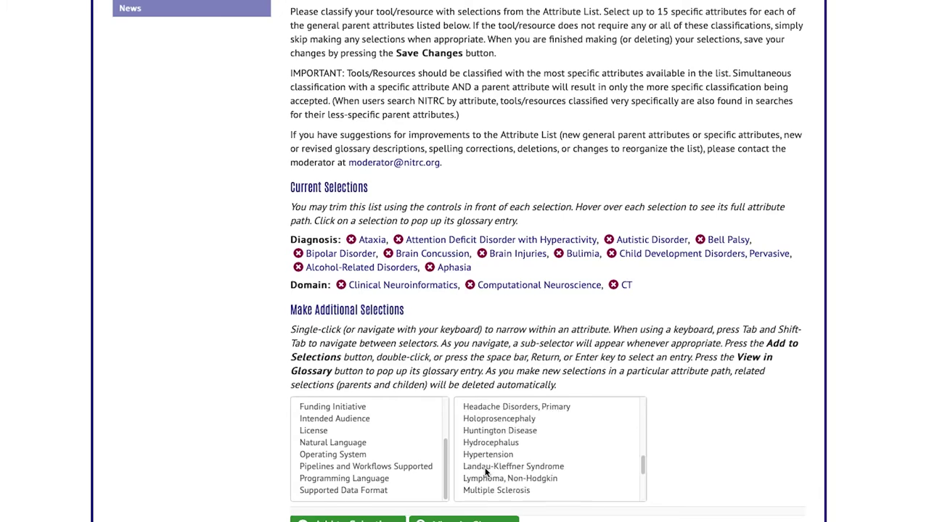
pyautogui.click(484, 455)
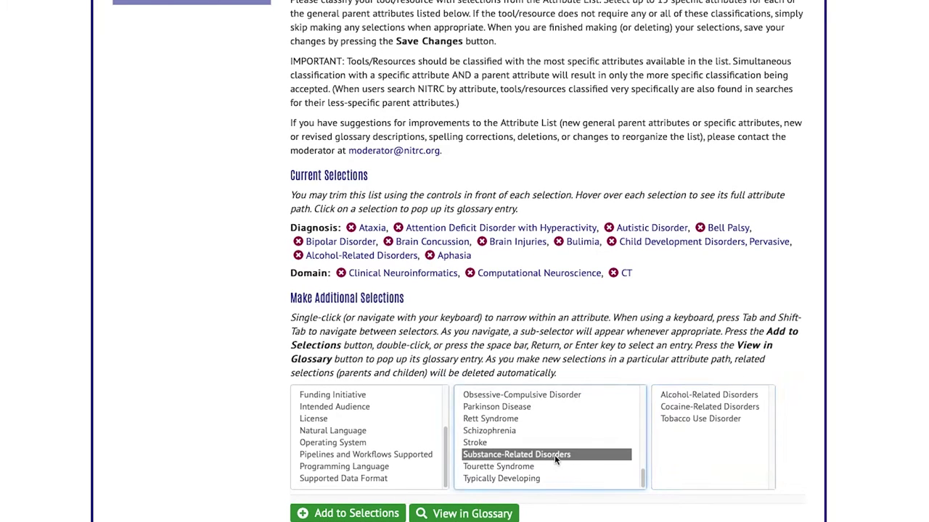
pyautogui.click(704, 395)
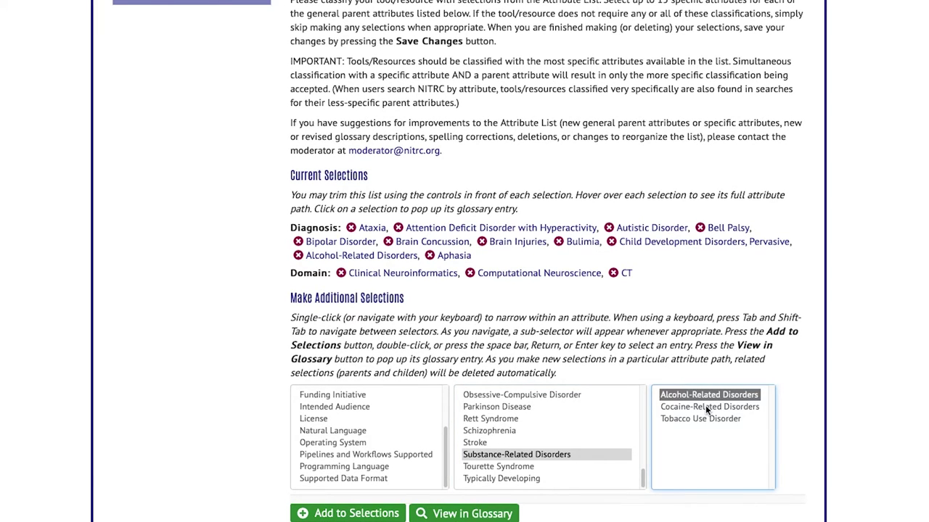
pyautogui.click(334, 516)
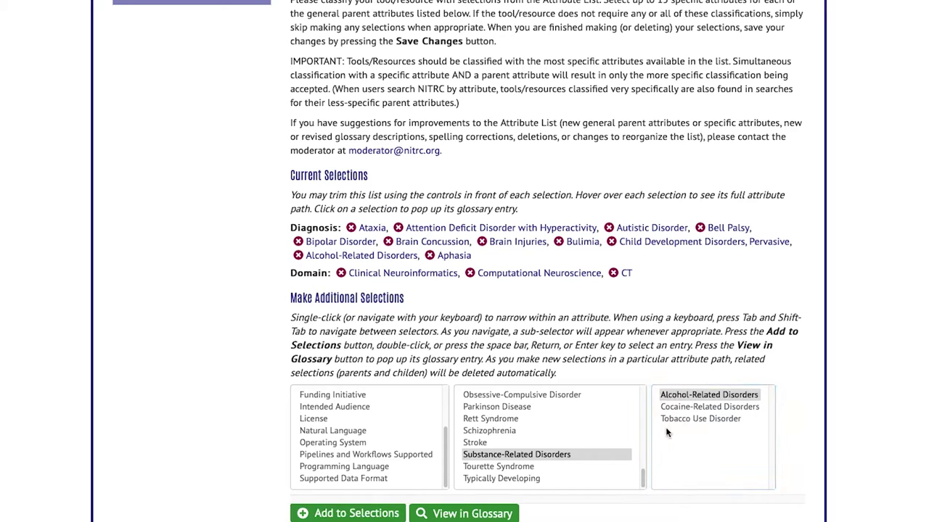
pyautogui.click(533, 446)
pyautogui.click(533, 454)
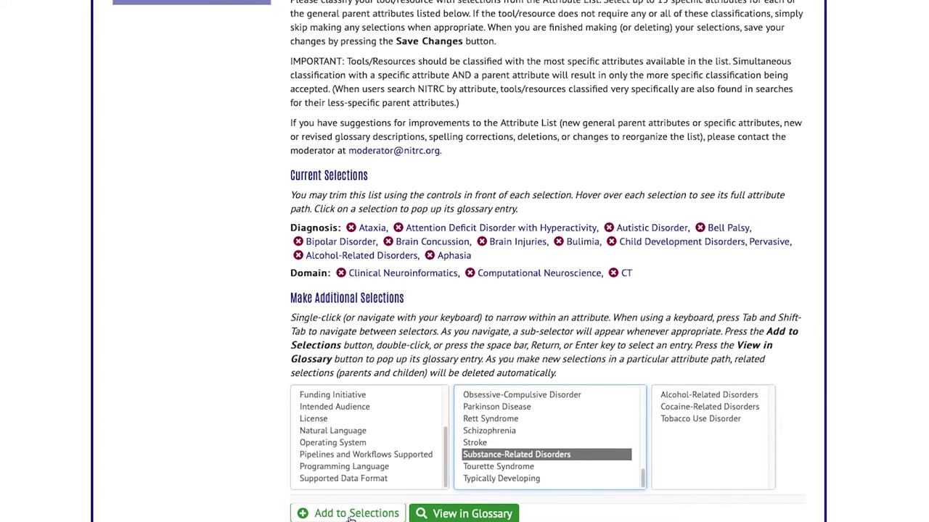
pyautogui.click(351, 514)
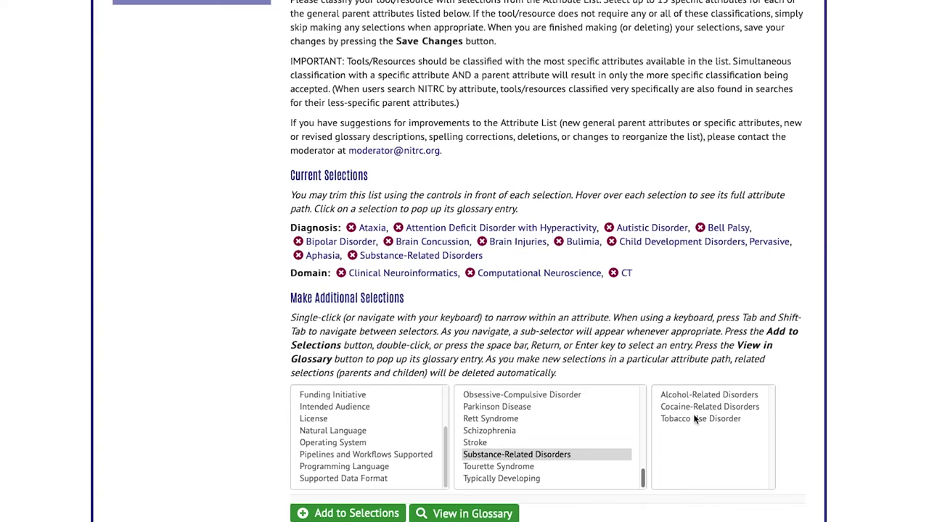
pyautogui.scroll(-1, 699, 414)
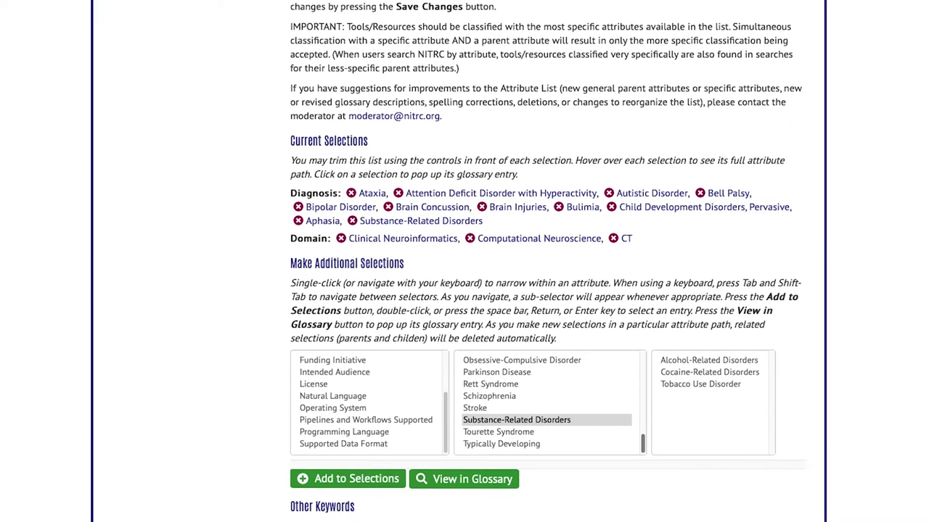
pyautogui.scroll(-1, 421, 473)
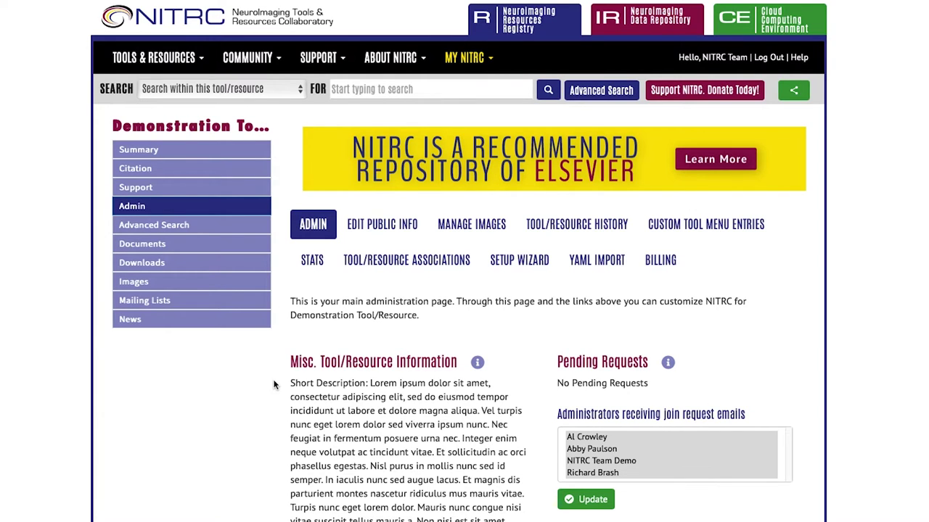
# Add a Tool/Resource Association of type 'works well with' to NITRC Community
pyautogui.click(382, 267)
pyautogui.scroll(-1, 276, 386)
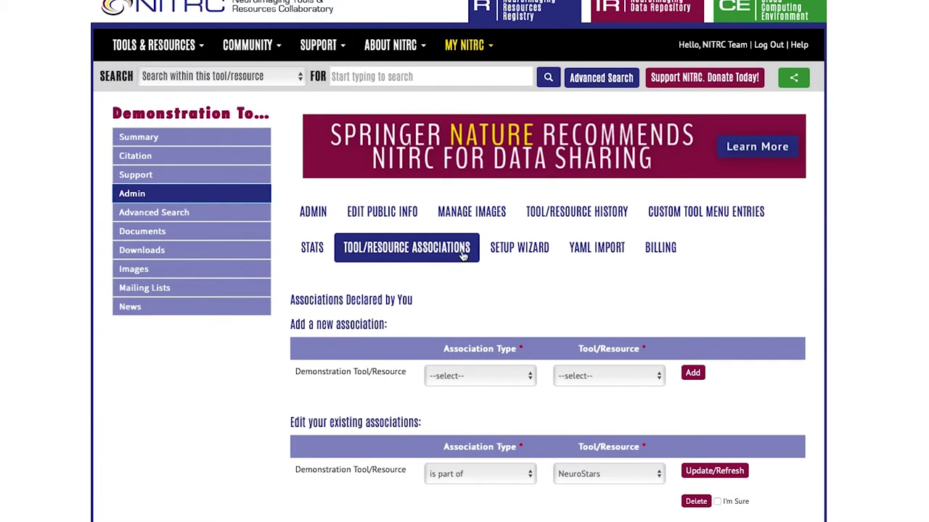
pyautogui.click(479, 375)
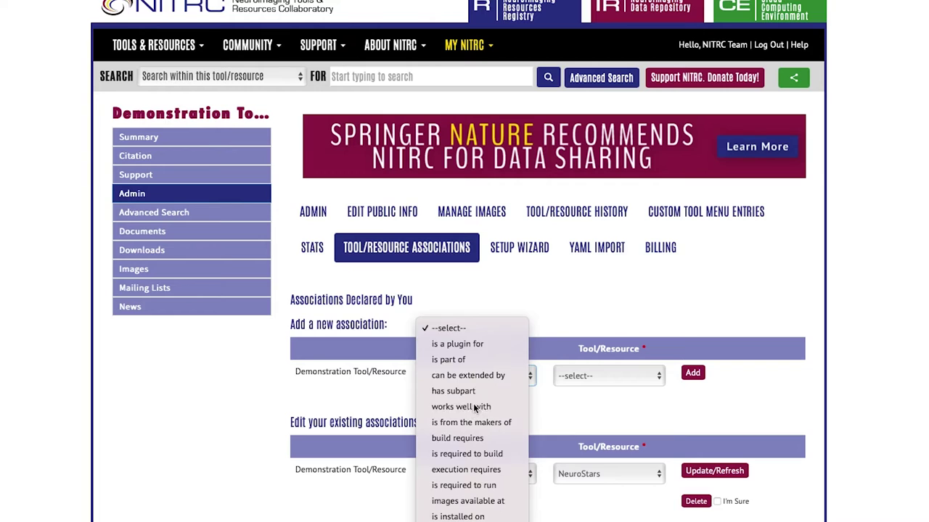
pyautogui.click(473, 407)
pyautogui.click(579, 373)
pyautogui.scroll(-10, 584, 398)
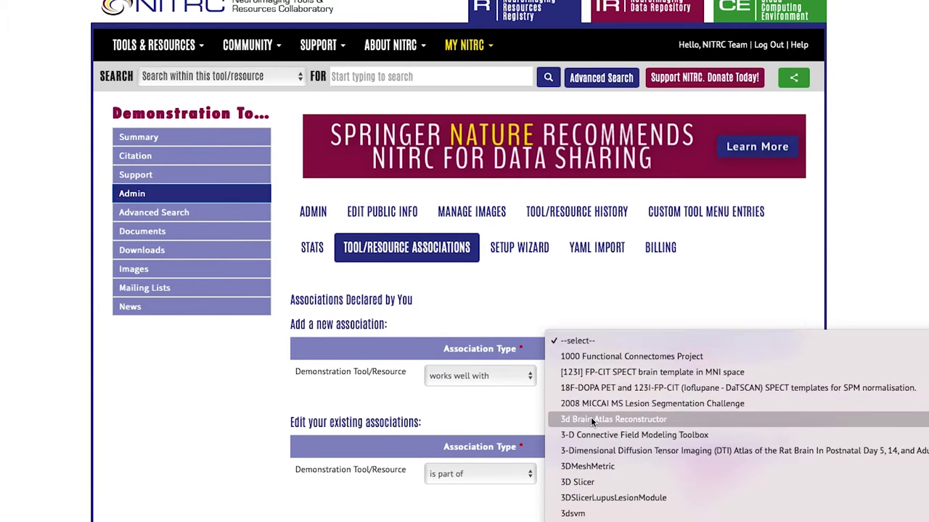
pyautogui.scroll(-20, 591, 420)
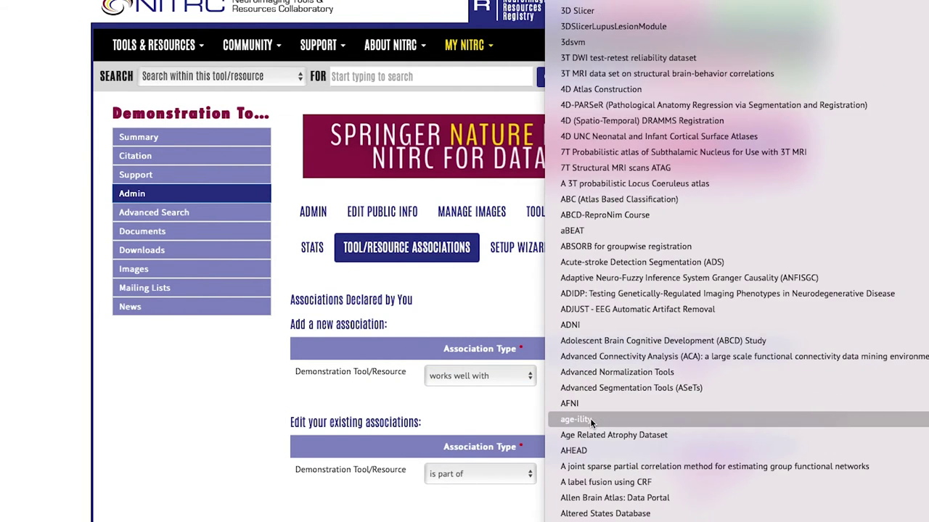
pyautogui.scroll(-10, 590, 418)
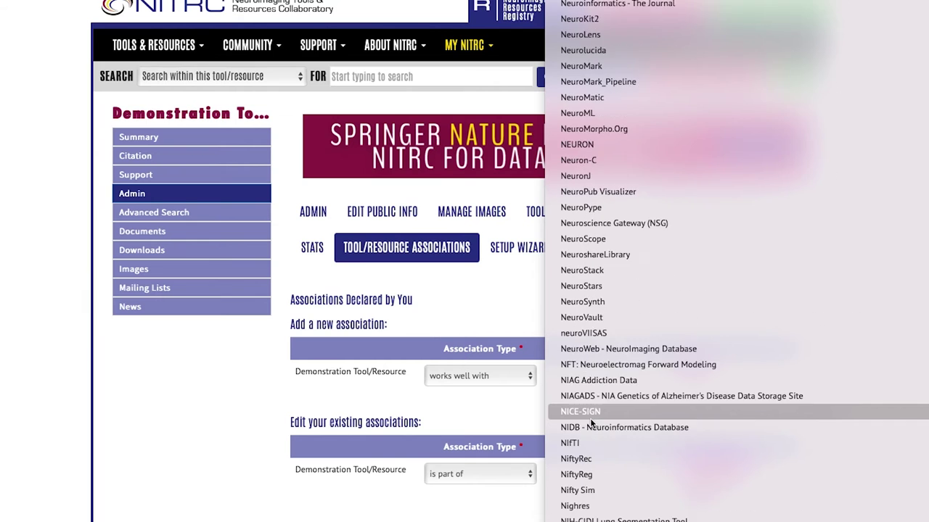
pyautogui.scroll(-2, 590, 417)
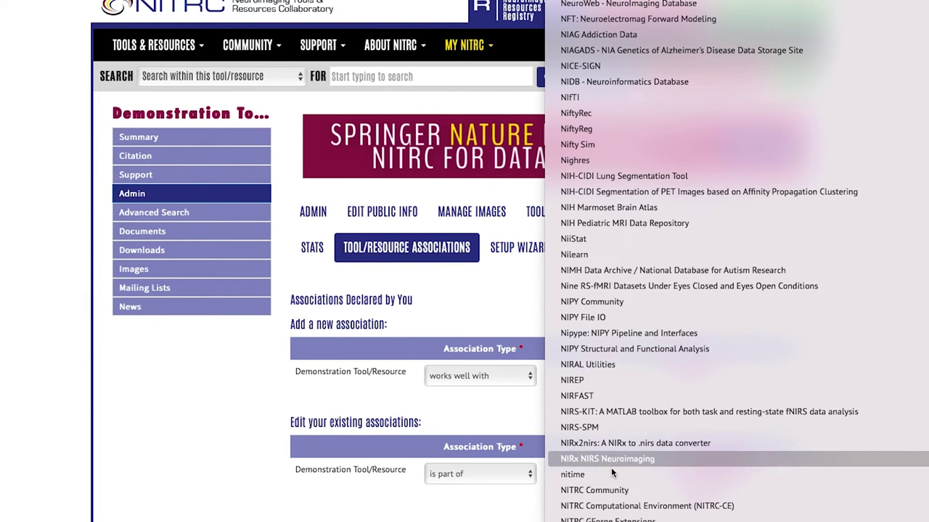
pyautogui.click(614, 491)
pyautogui.click(693, 374)
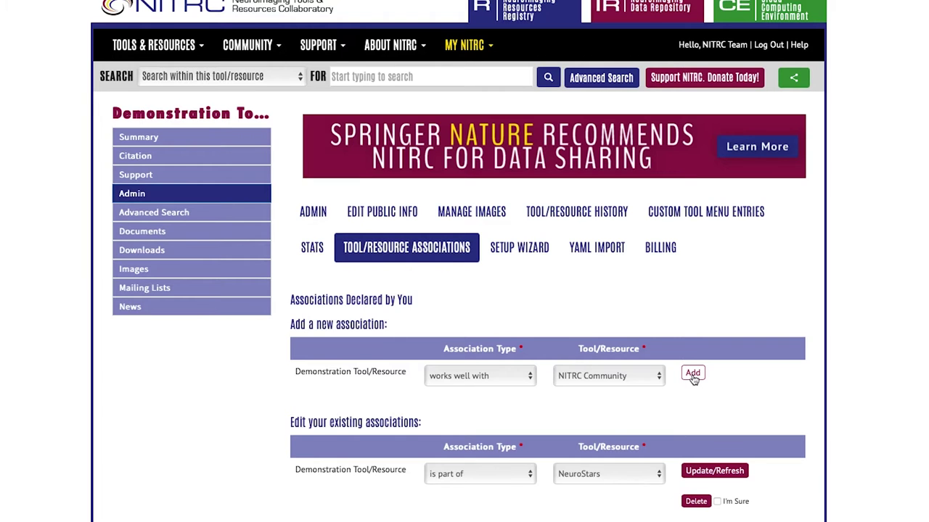
# Check the Summary page's expanded associations for the new NITRC Community link
pyautogui.scroll(-2, 693, 379)
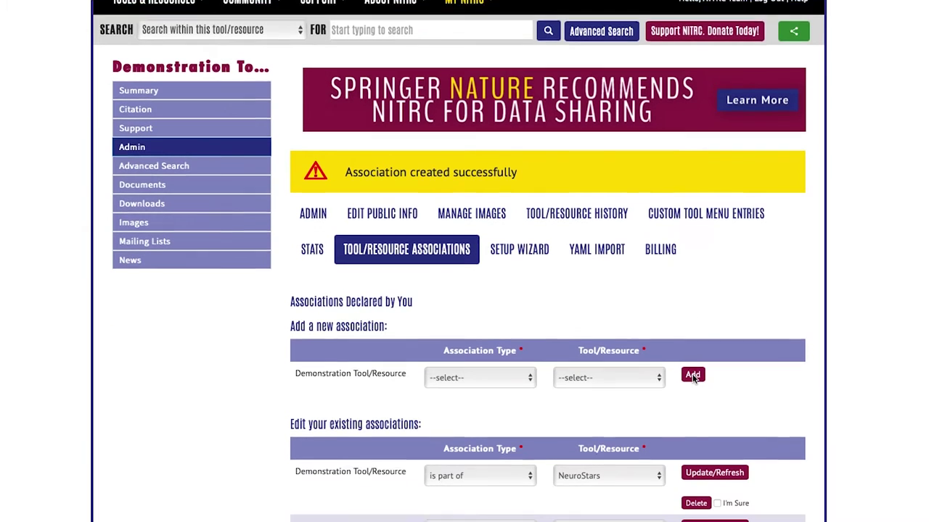
pyautogui.scroll(-2, 693, 378)
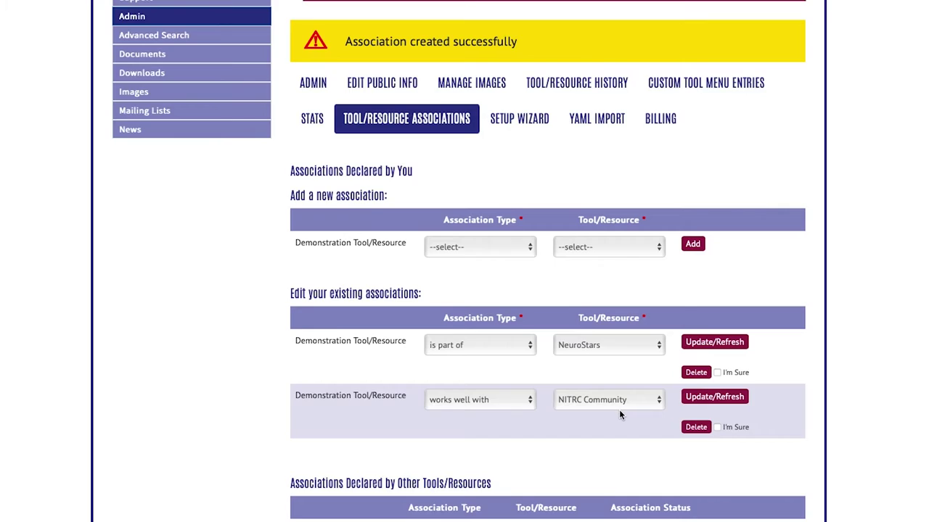
pyautogui.scroll(5, 619, 409)
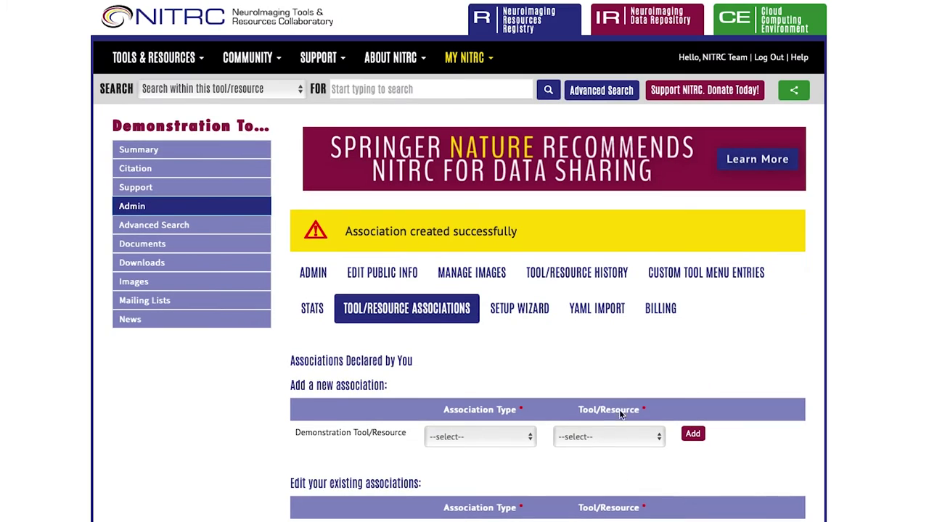
pyautogui.click(189, 152)
pyautogui.scroll(-5, 351, 443)
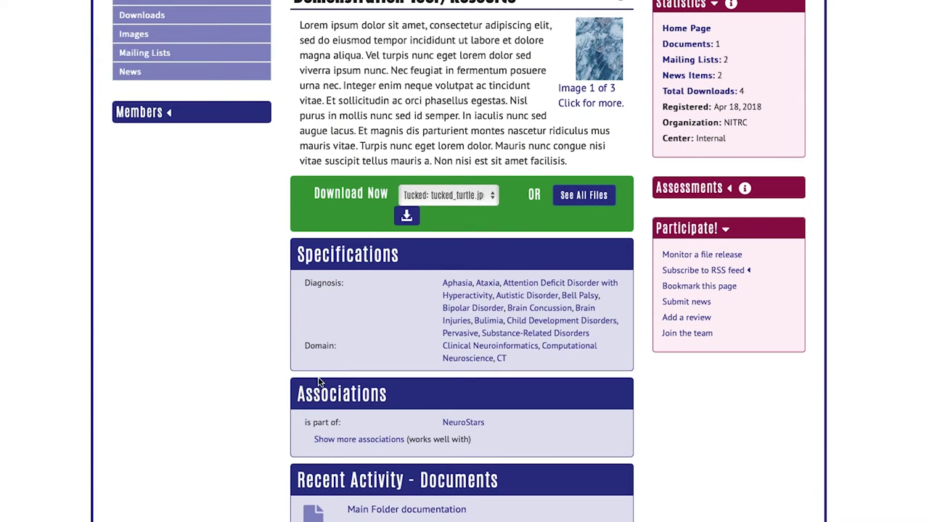
pyautogui.click(351, 441)
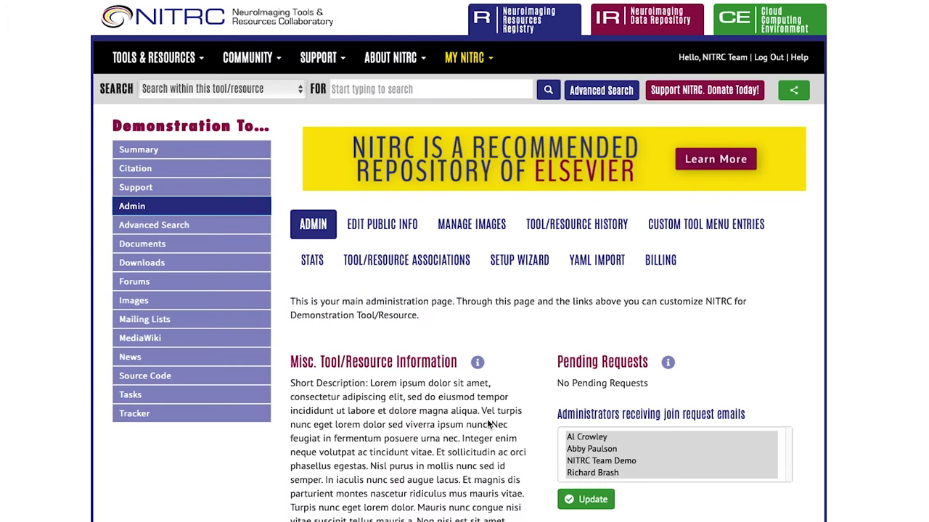
# Open Edit Public Info and bring up the SciCrunch RRID request form
pyautogui.click(390, 232)
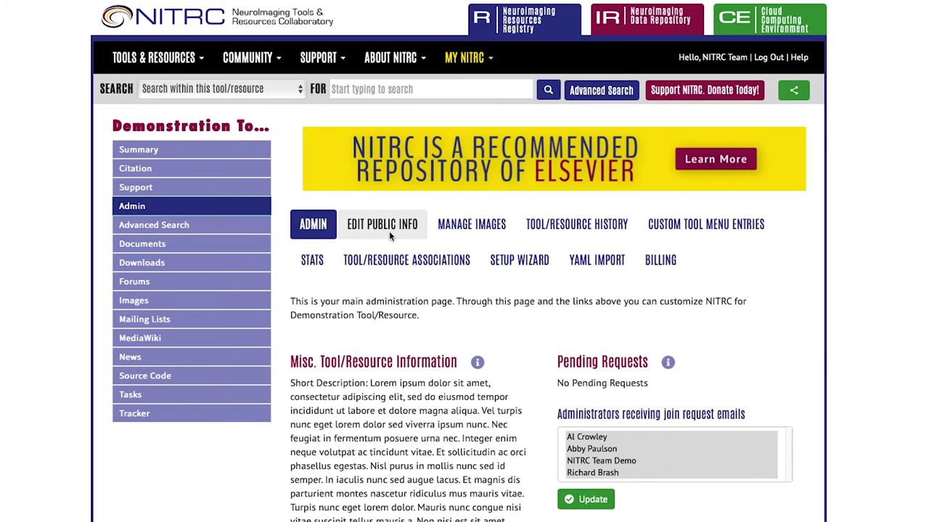
pyautogui.scroll(-3, 643, 426)
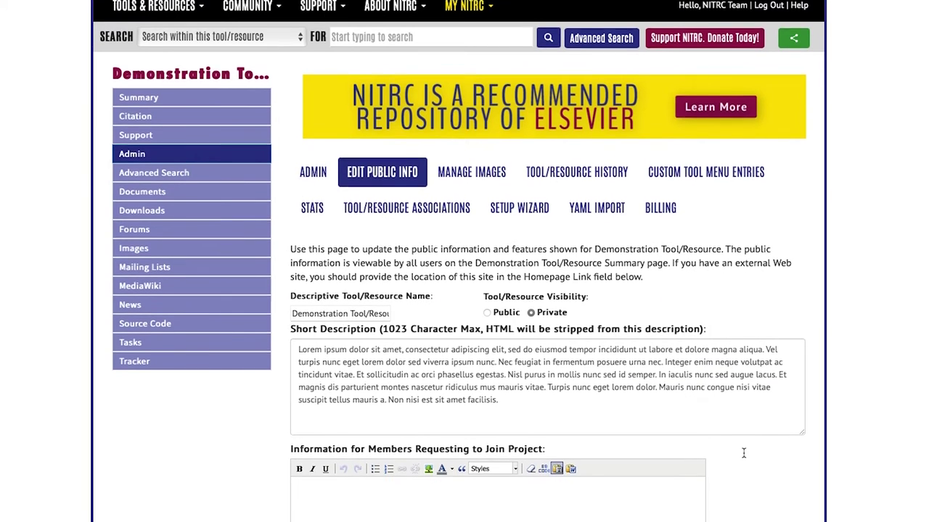
pyautogui.scroll(-14, 744, 457)
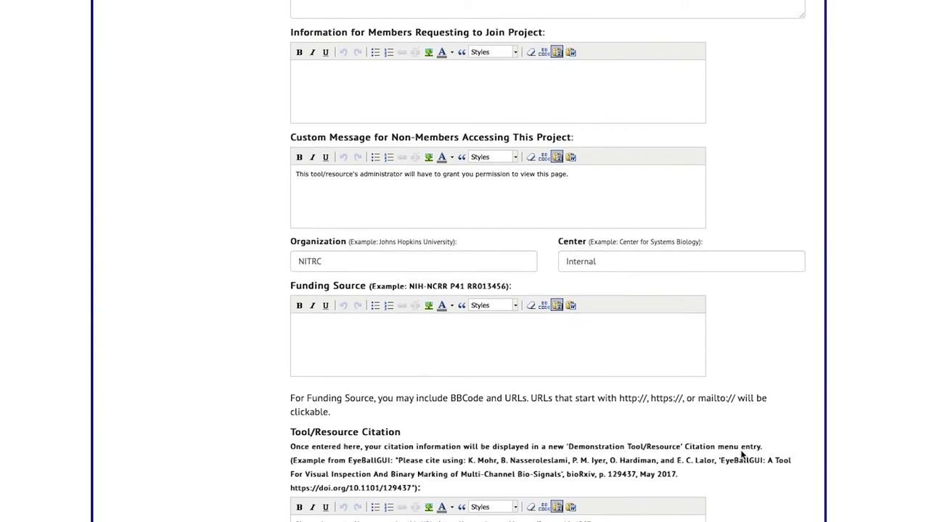
pyautogui.scroll(-2, 742, 455)
pyautogui.click(315, 449)
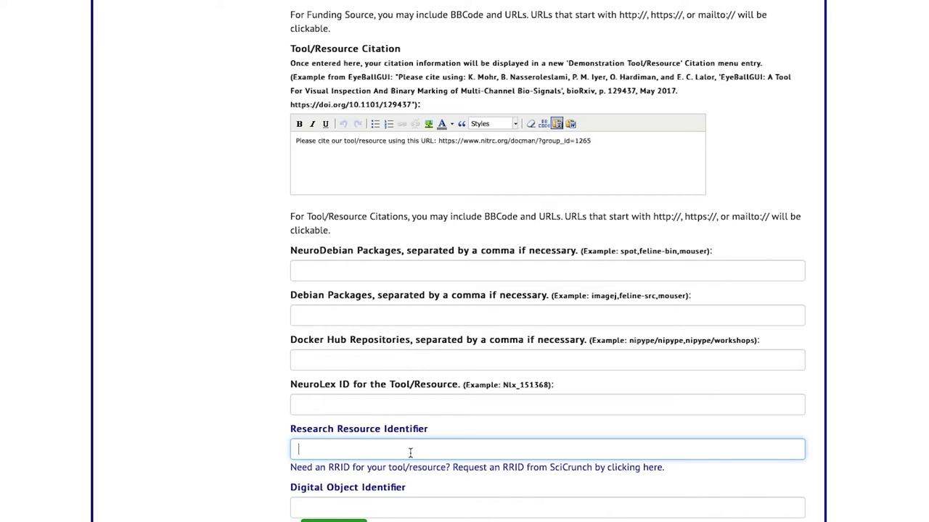
pyautogui.scroll(-1, 410, 453)
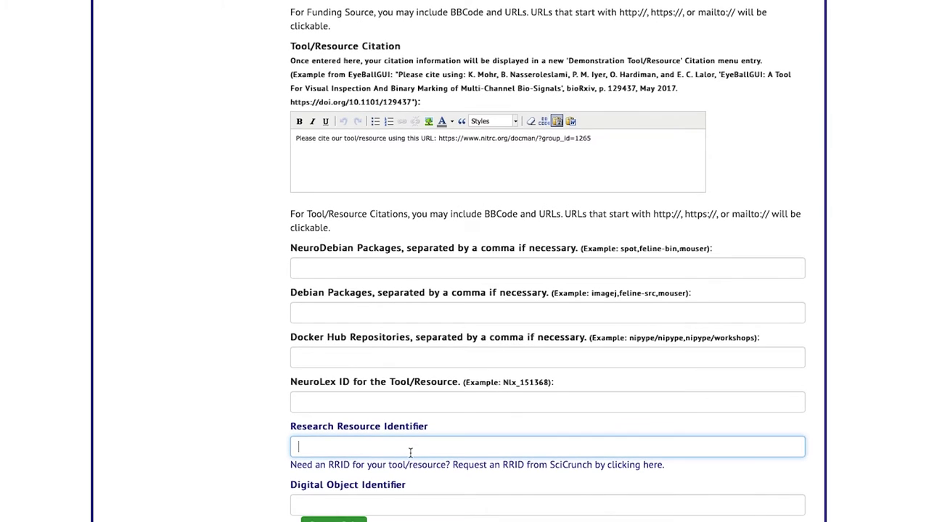
pyautogui.click(409, 469)
# Save the public info with Update and return to the main Admin page
pyautogui.scroll(-4, 376, 517)
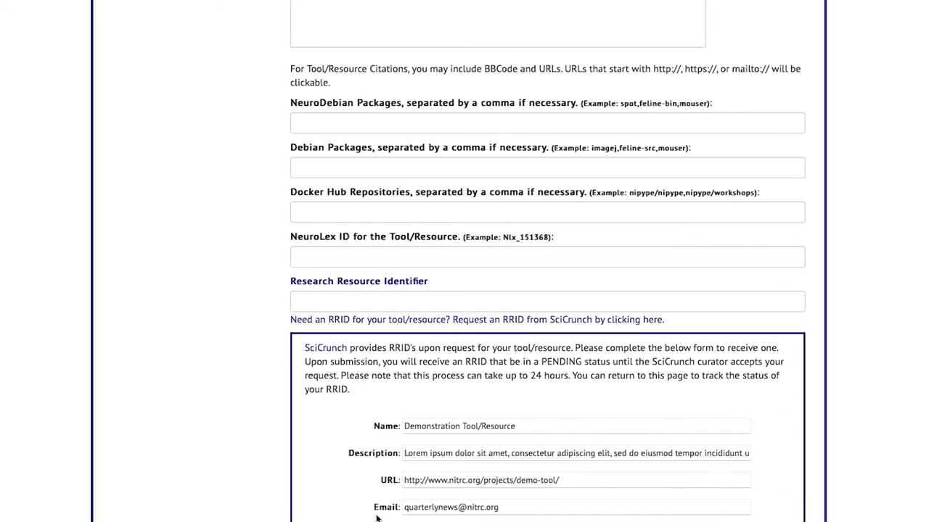
pyautogui.scroll(-1, 375, 517)
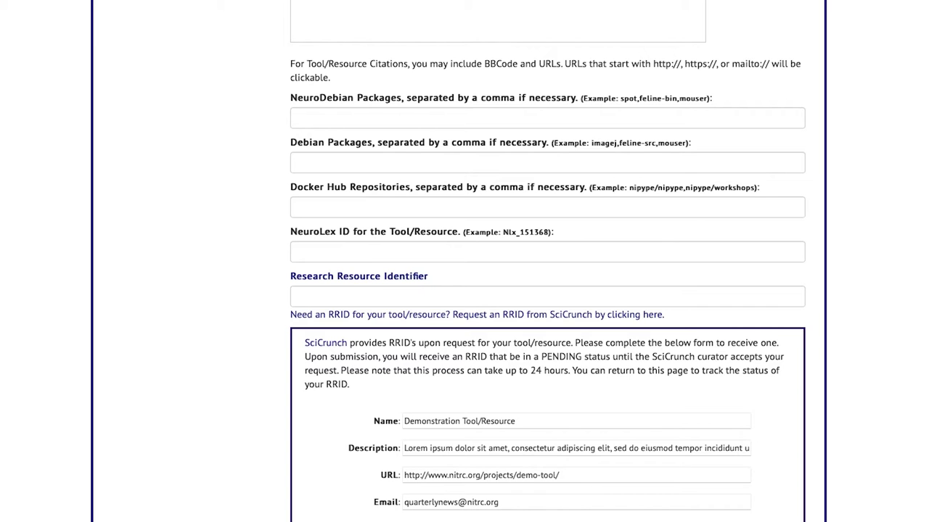
pyautogui.scroll(-15, 303, 519)
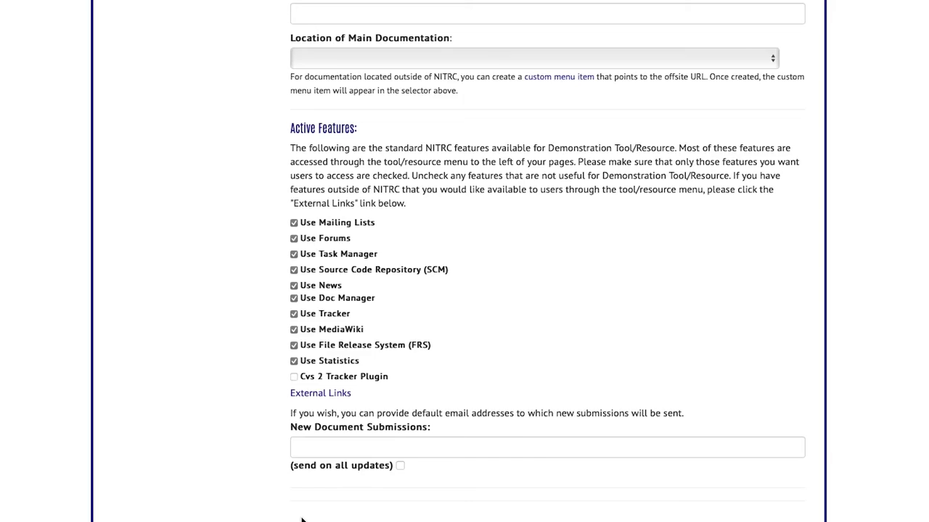
pyautogui.click(314, 502)
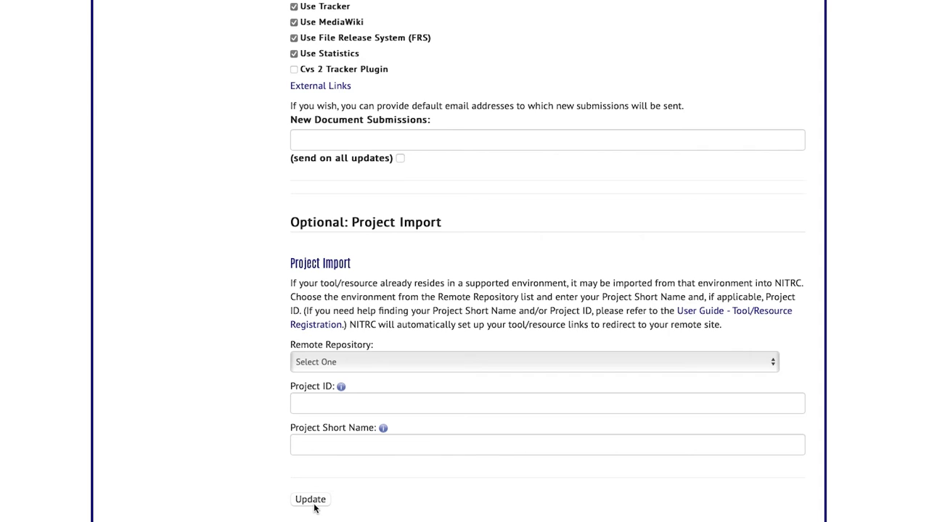
pyautogui.click(313, 272)
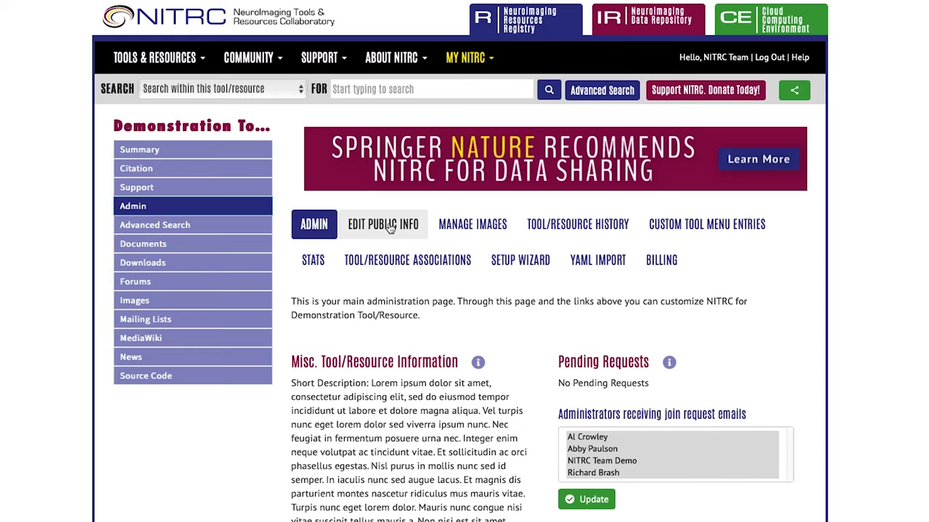
# Open Demonstration Tool/Resource's Edit Public Info page again
pyautogui.click(389, 227)
# Disable Mailing Lists, enable Task Manager and Tracker, and save the active features
pyautogui.scroll(-6, 294, 446)
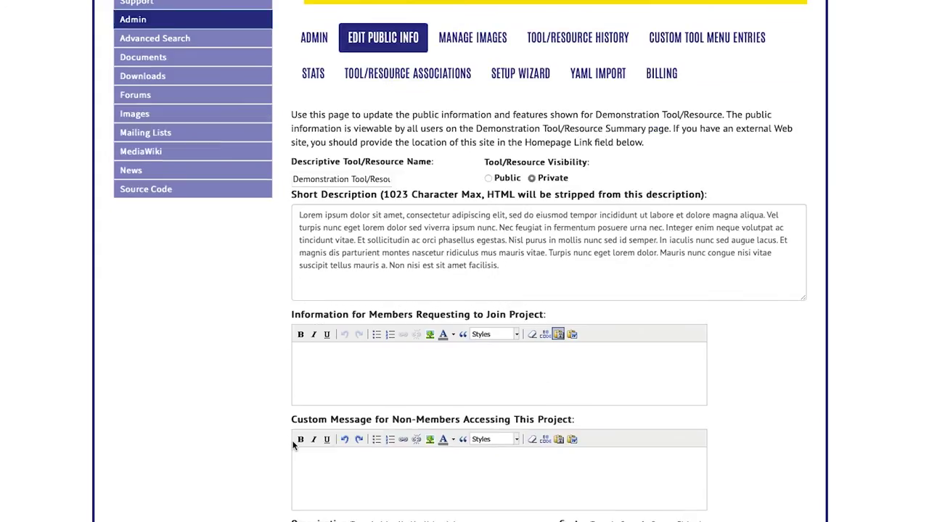
pyautogui.scroll(-12, 294, 446)
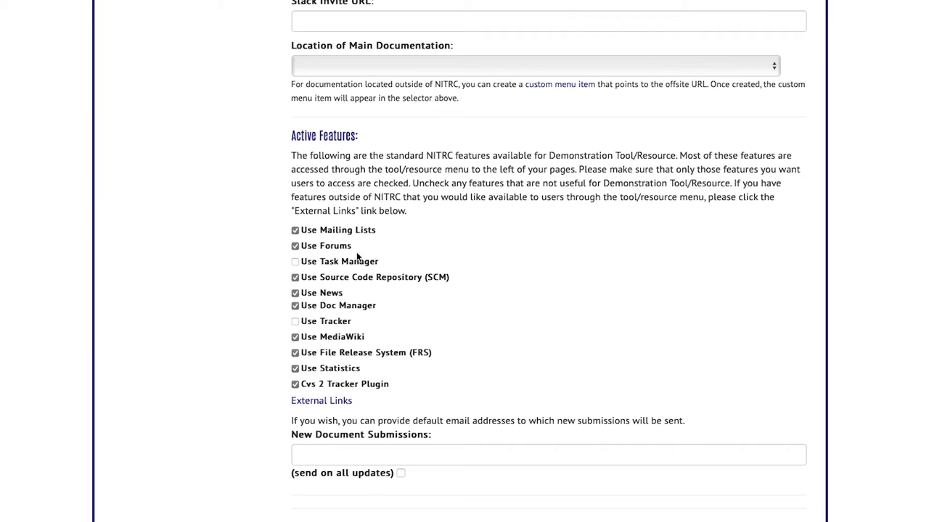
pyautogui.click(296, 230)
pyautogui.click(295, 262)
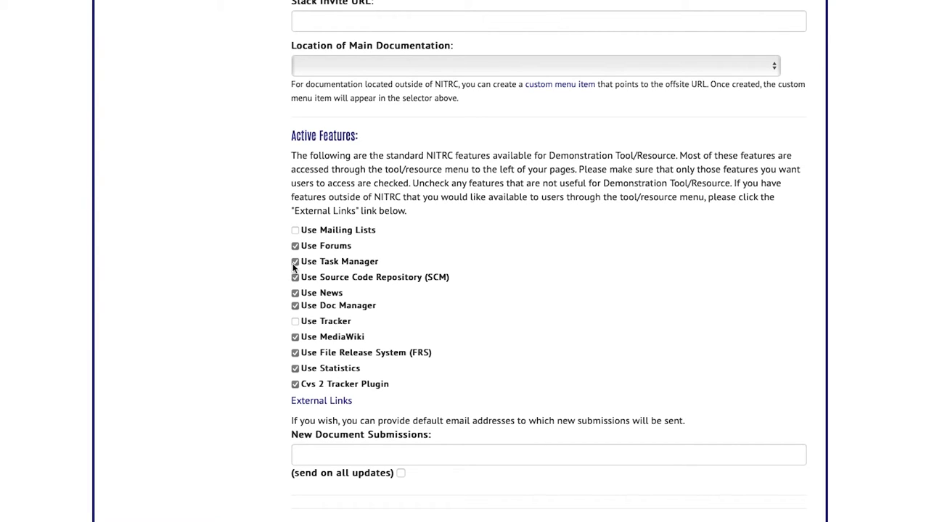
pyautogui.click(296, 322)
pyautogui.scroll(-5, 282, 364)
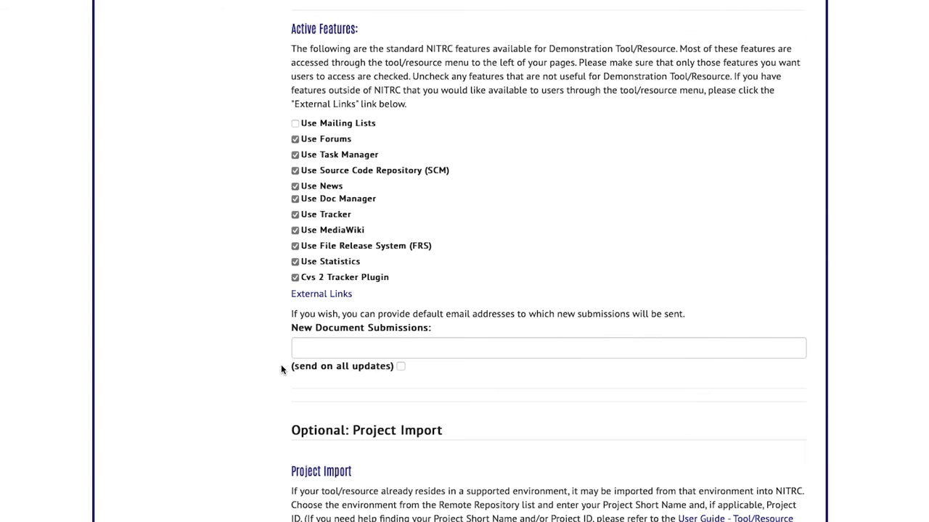
pyautogui.click(311, 499)
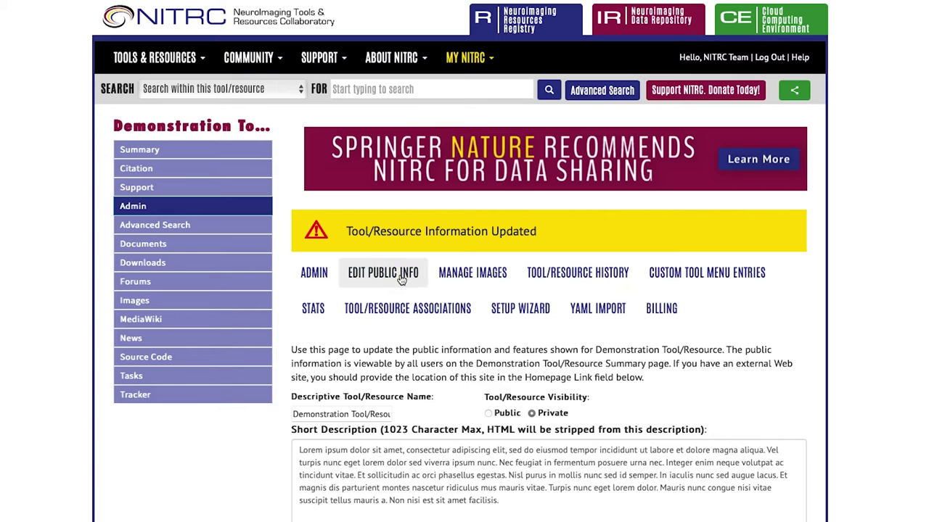
# Reopen Edit Public Info, toggle Use Forums off and back on, and resubmit
pyautogui.click(369, 274)
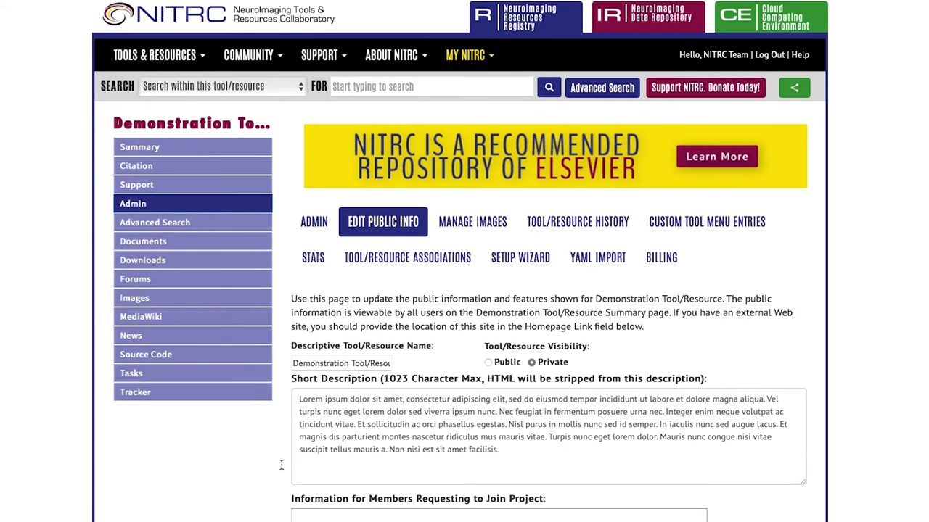
pyautogui.scroll(-15, 272, 465)
pyautogui.scroll(-6, 283, 473)
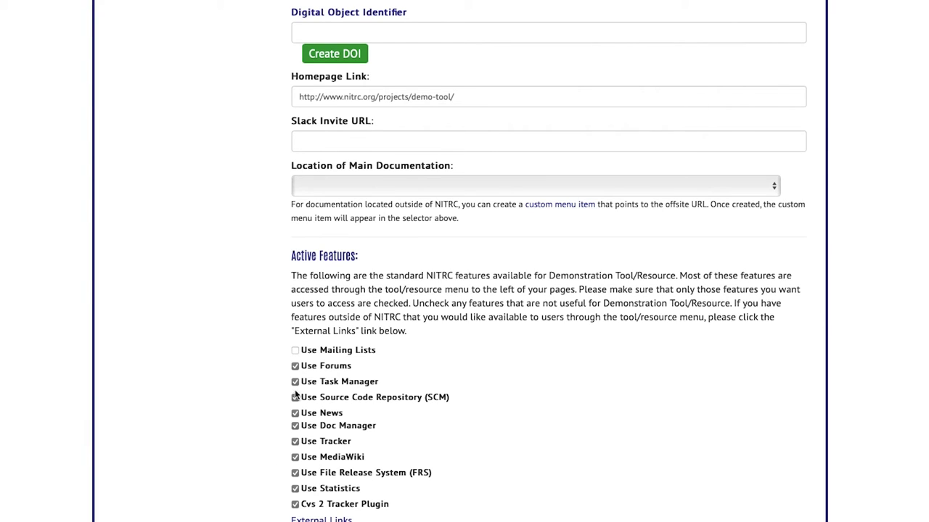
pyautogui.moveTo(363, 368); pyautogui.dragTo(321, 367)
pyautogui.click(330, 367)
pyautogui.click(331, 369)
pyautogui.scroll(-1, 288, 463)
pyautogui.scroll(-1, 288, 463)
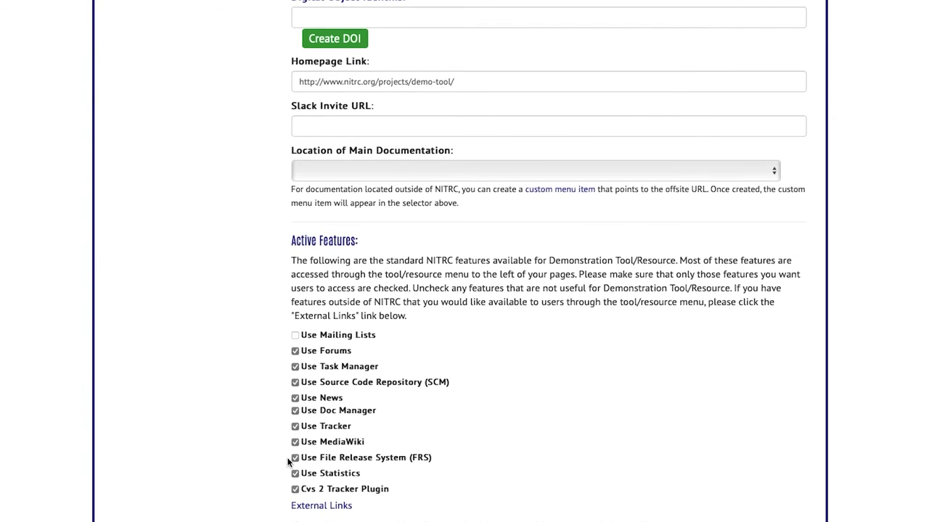
pyautogui.scroll(-3, 284, 466)
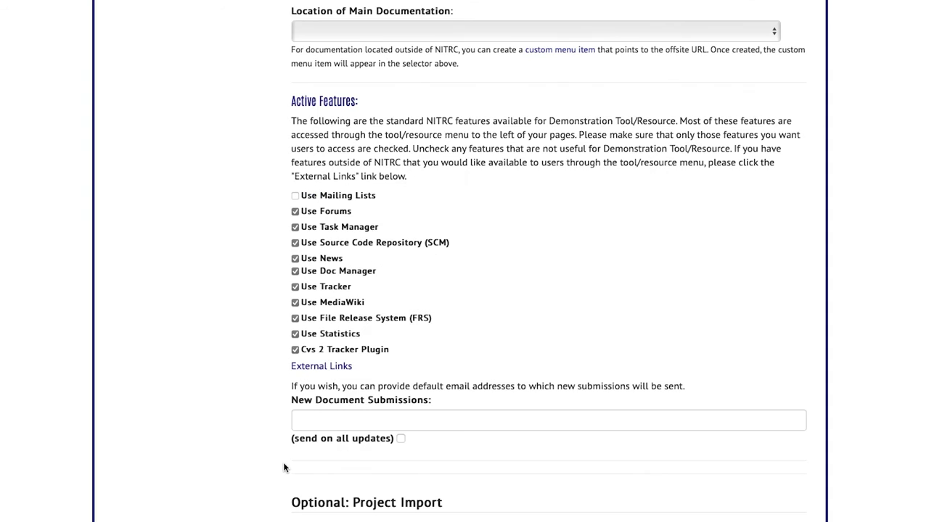
pyautogui.scroll(-5, 284, 467)
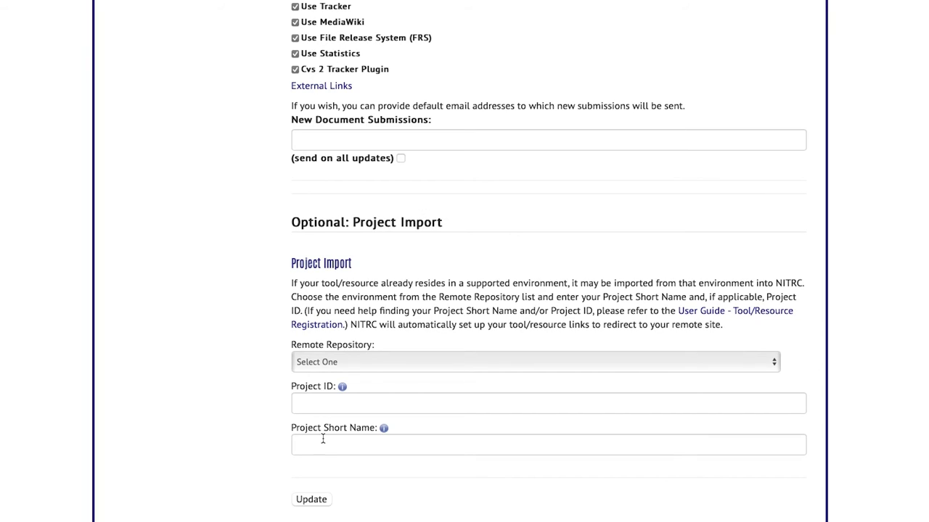
pyautogui.click(312, 500)
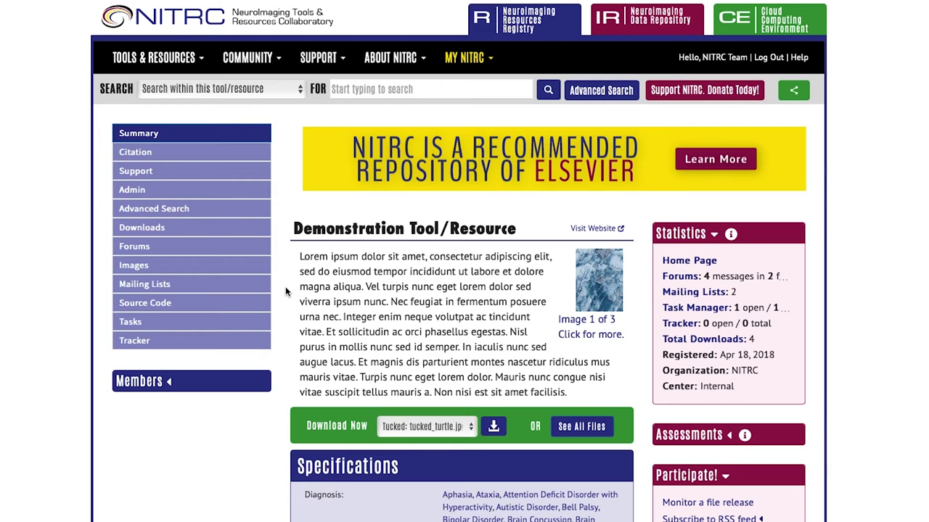
# View the tool's Support page and its support-example-forum, then return to the tool's administration page
pyautogui.click(262, 169)
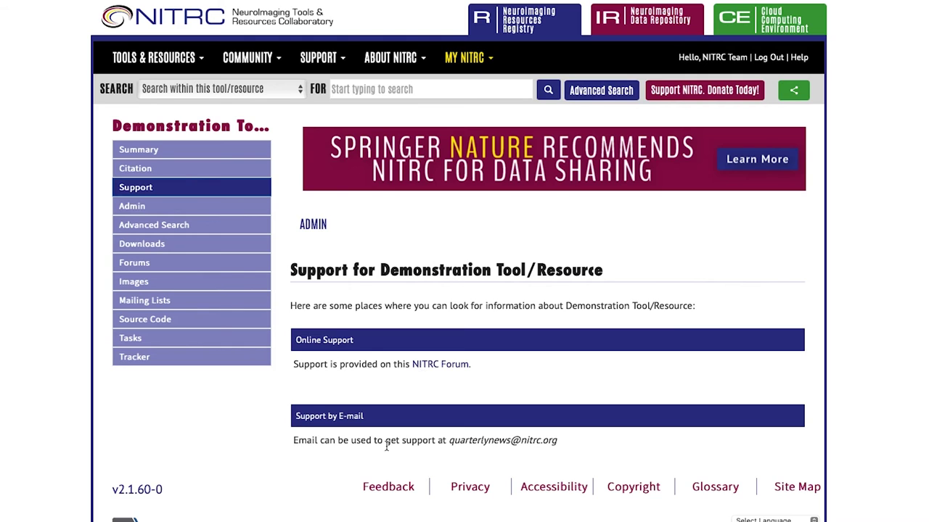
pyautogui.click(438, 364)
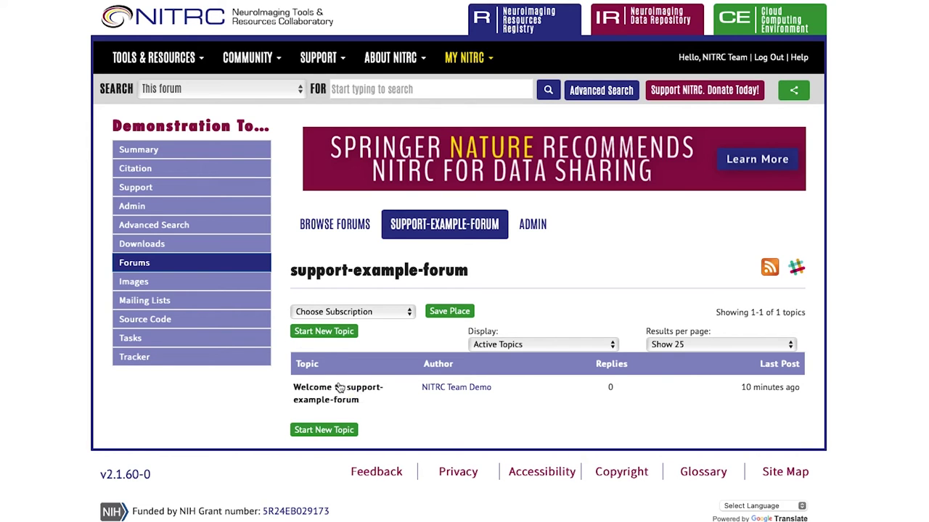
pyautogui.click(228, 208)
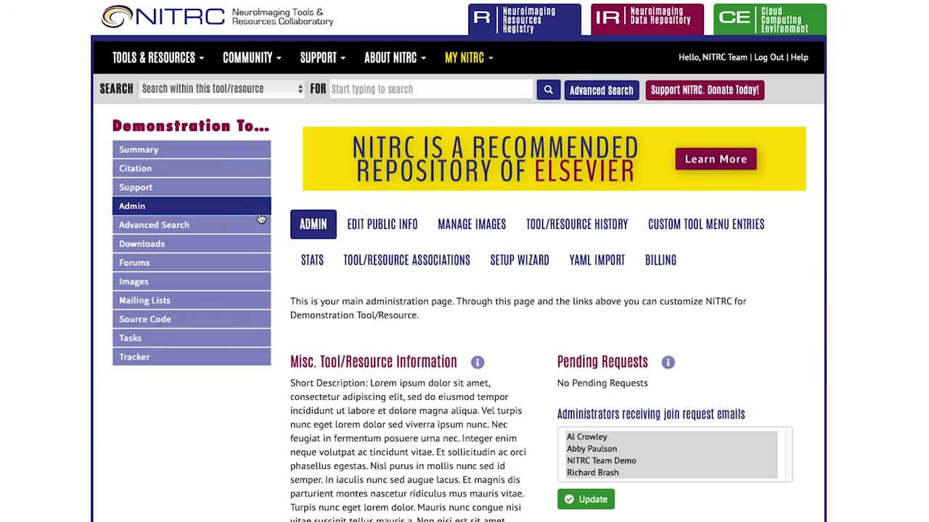
# In Support Admin, set Standard Support Options to E-mail, enter the support e-mail address, and submit
pyautogui.scroll(-7, 384, 327)
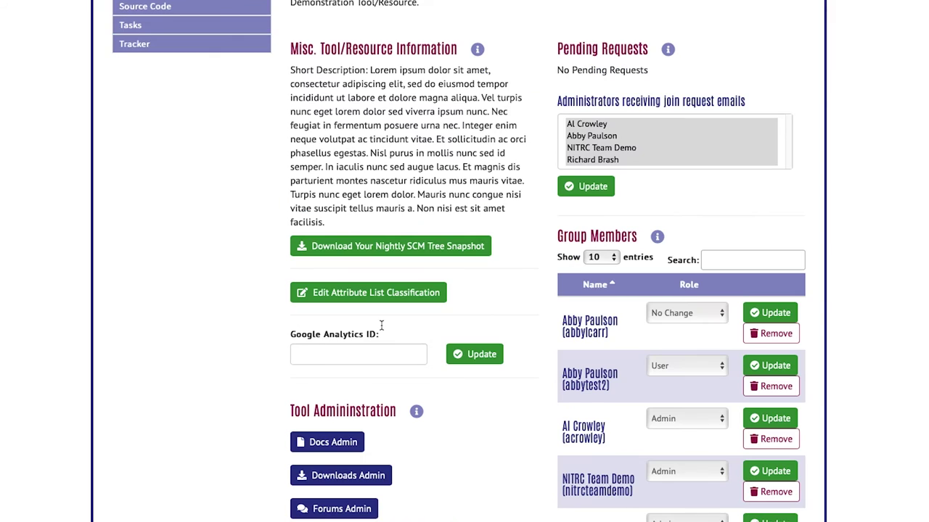
pyautogui.click(356, 497)
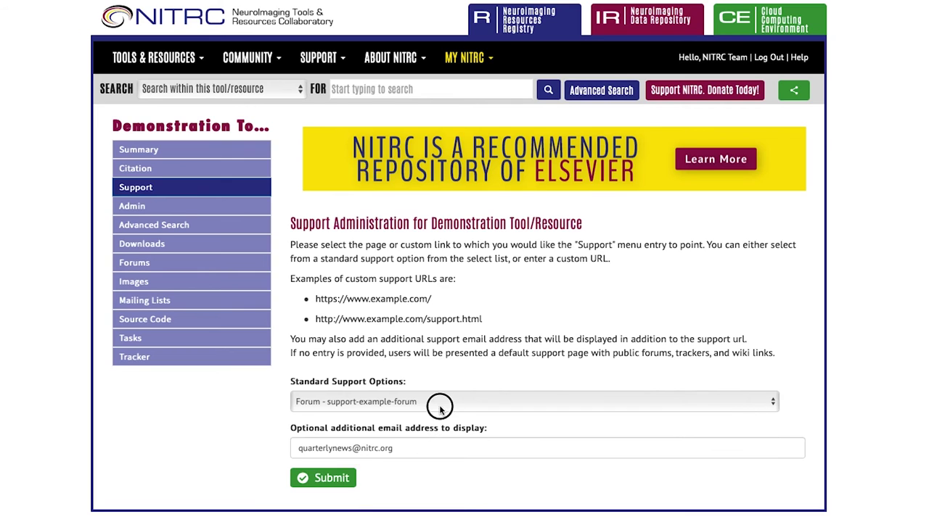
pyautogui.click(439, 403)
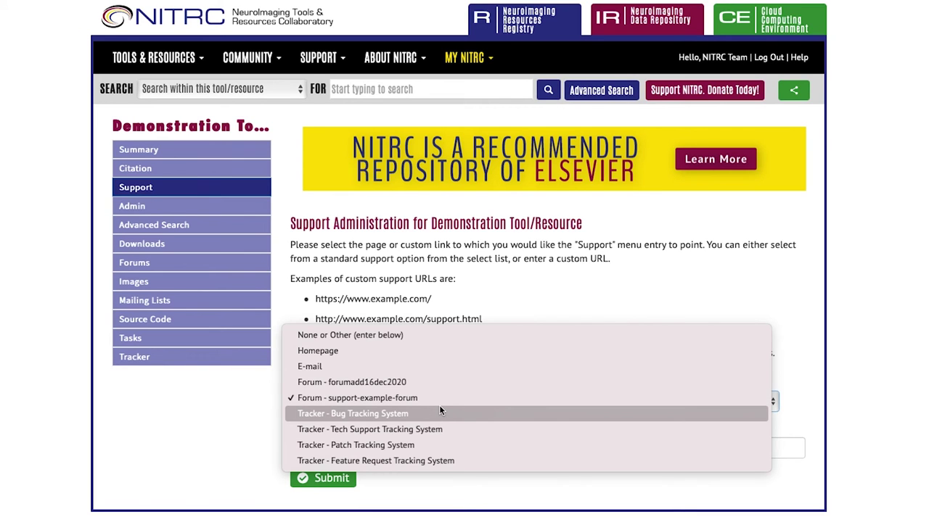
pyautogui.click(445, 334)
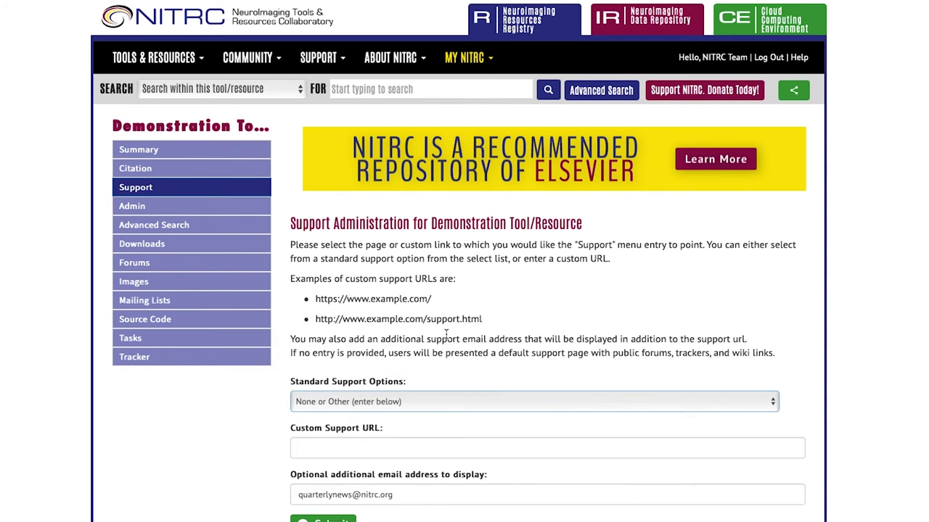
pyautogui.click(392, 448)
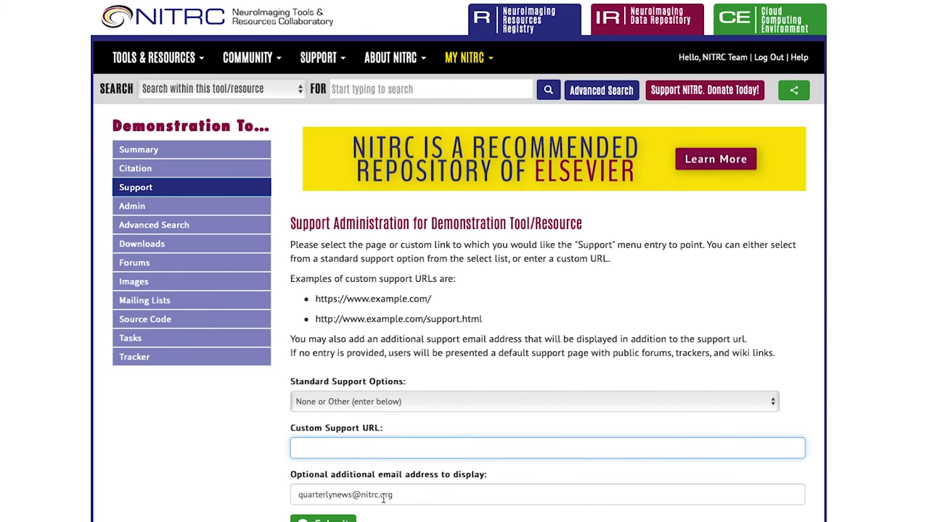
pyautogui.click(459, 408)
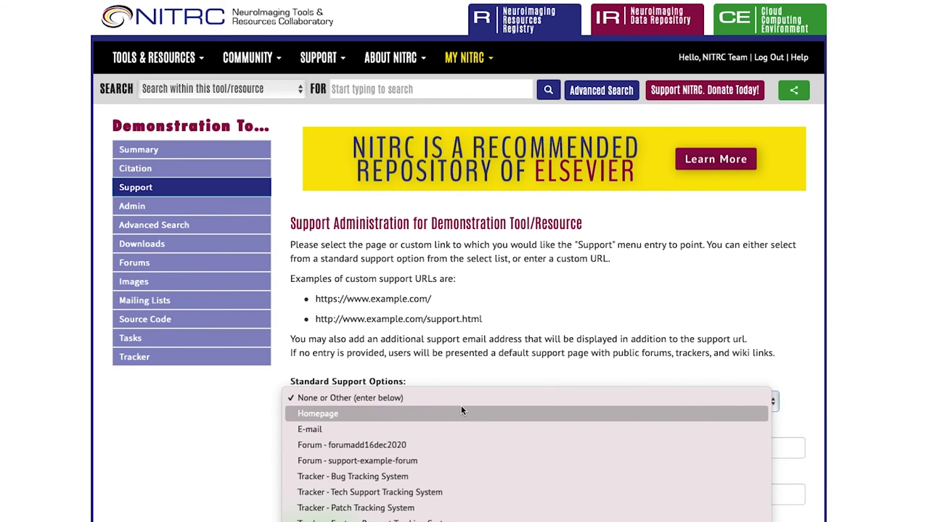
pyautogui.click(460, 426)
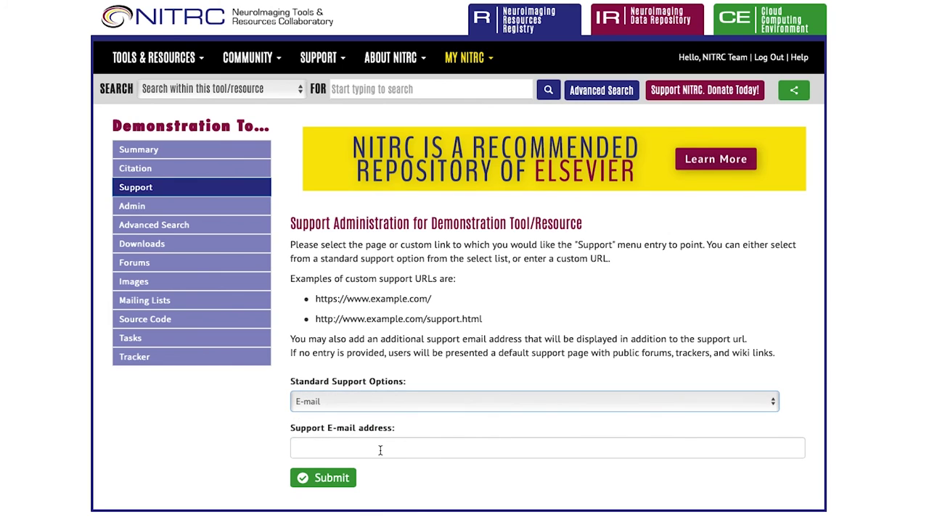
pyautogui.click(380, 451)
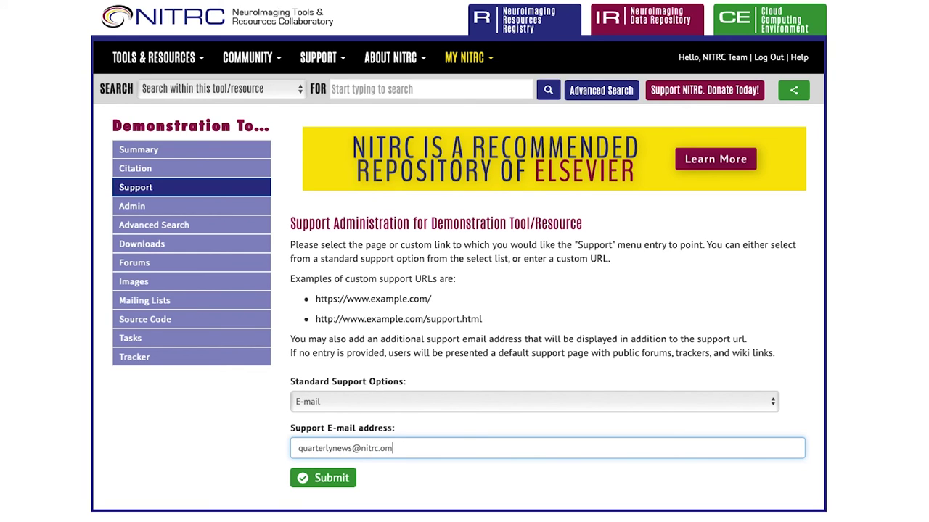
pyautogui.click(316, 479)
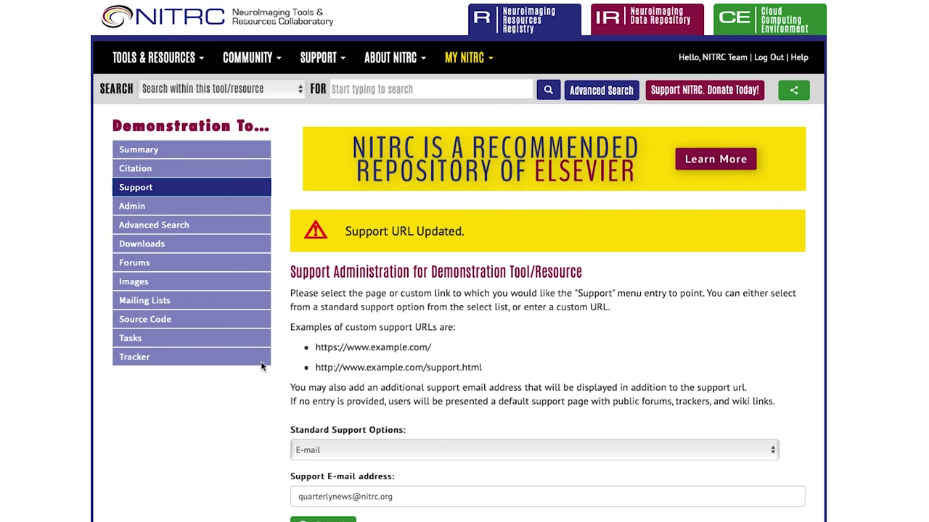
# Check the public Support page for the new e-mail support entry
pyautogui.click(204, 187)
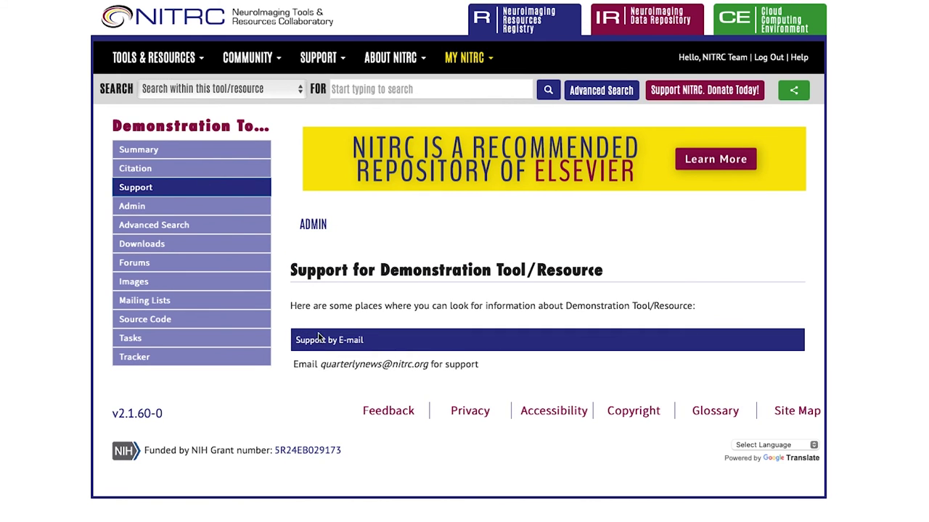
pyautogui.moveTo(287, 362); pyautogui.dragTo(489, 374)
pyautogui.click(494, 374)
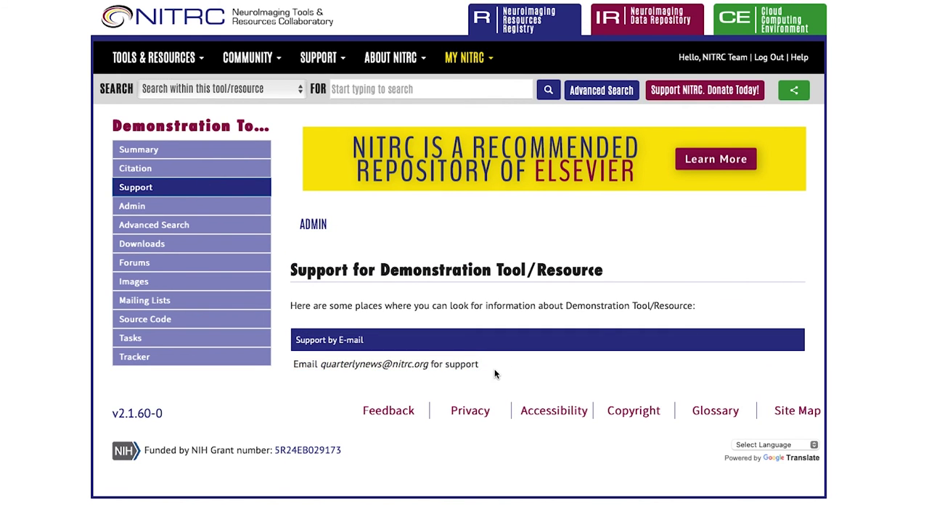